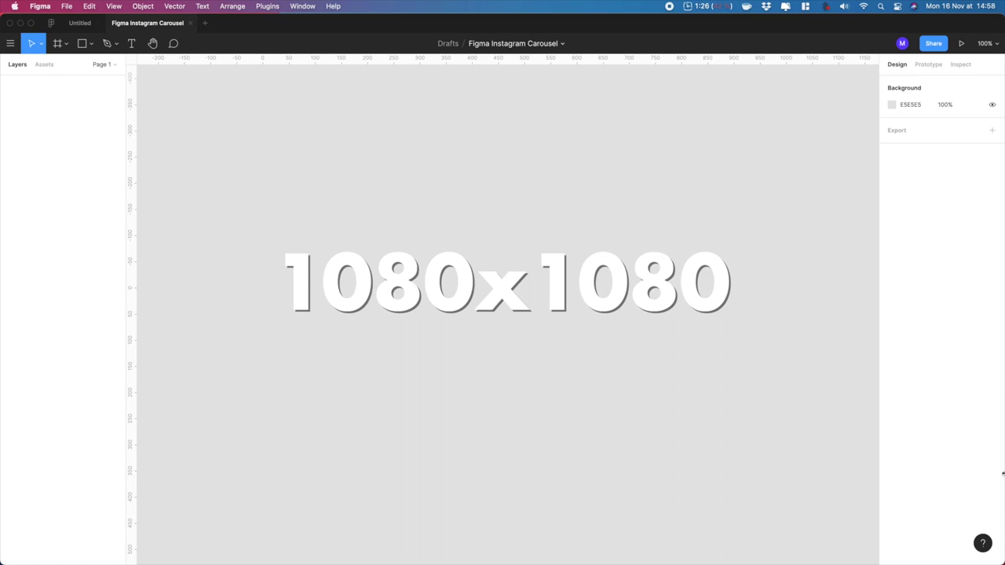
- Draw a new frame and size it to 1080 × 1080
key(f)
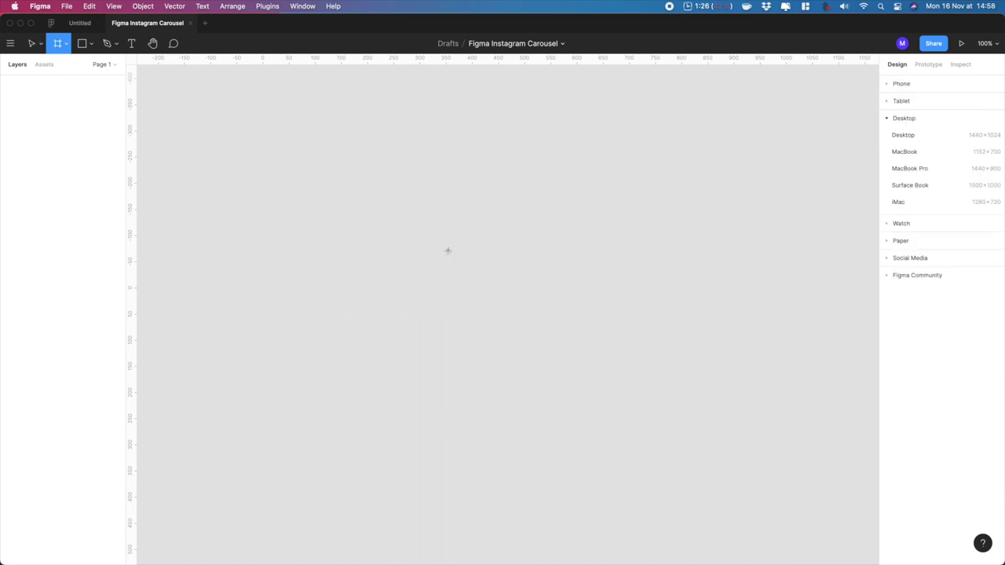
drag(471, 229, 399, 192)
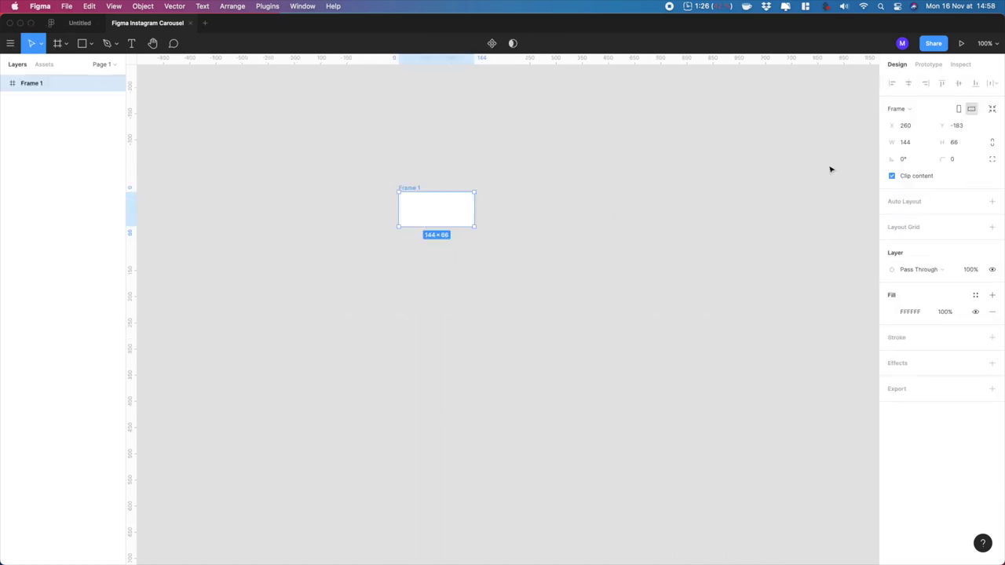
click(901, 146)
key(Tab)
text(1080)
key(Tab)
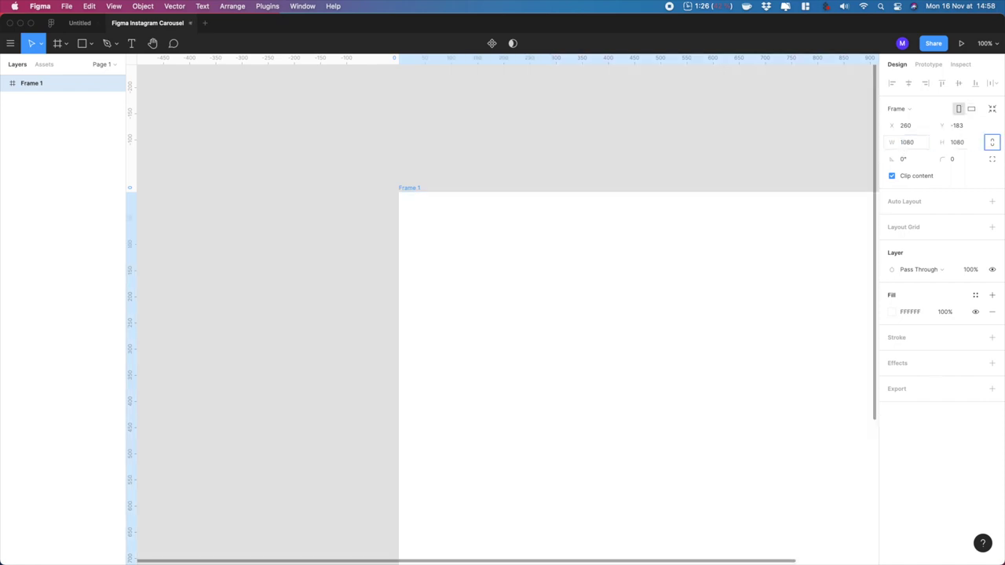
click(738, 166)
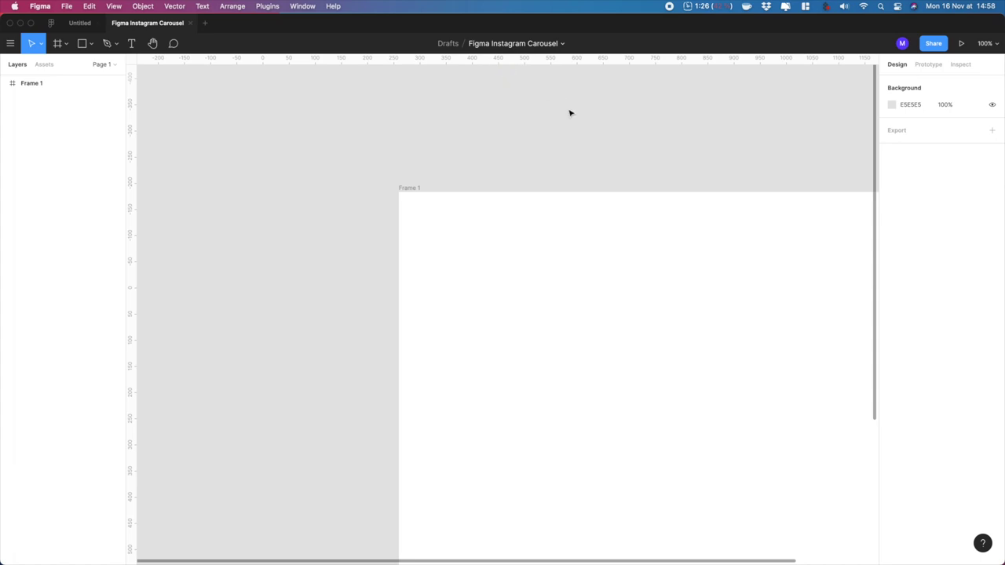
drag(640, 148, 464, 68)
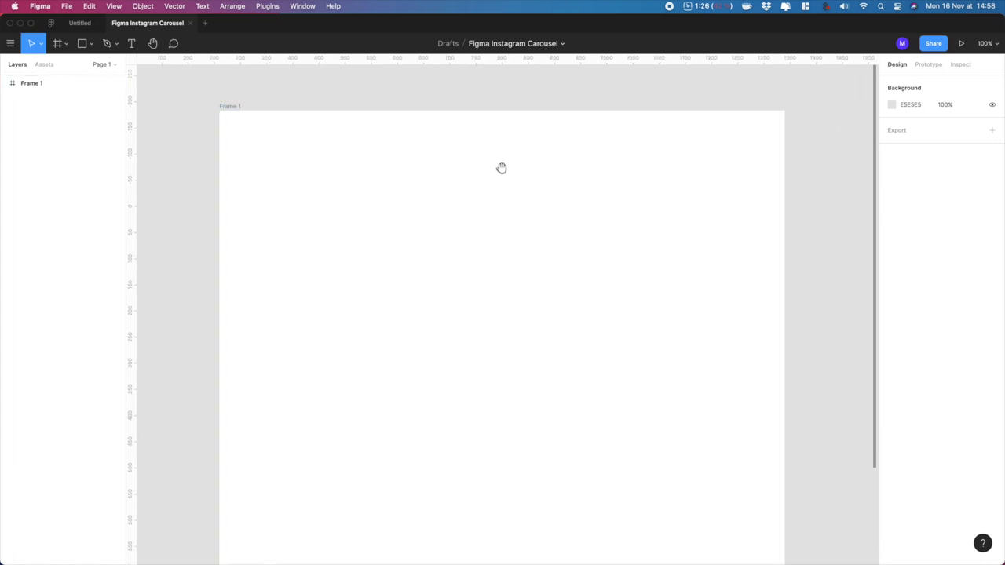
drag(502, 166, 494, 100)
key(minus)
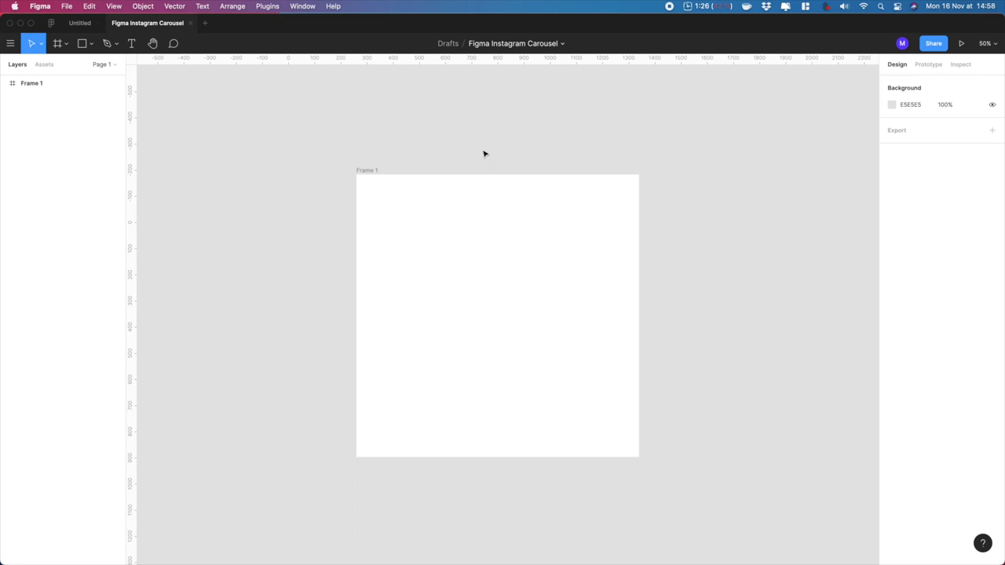
- Multiply the frame's height by 10, then undo the accidental 10800 × 10800 result
click(365, 172)
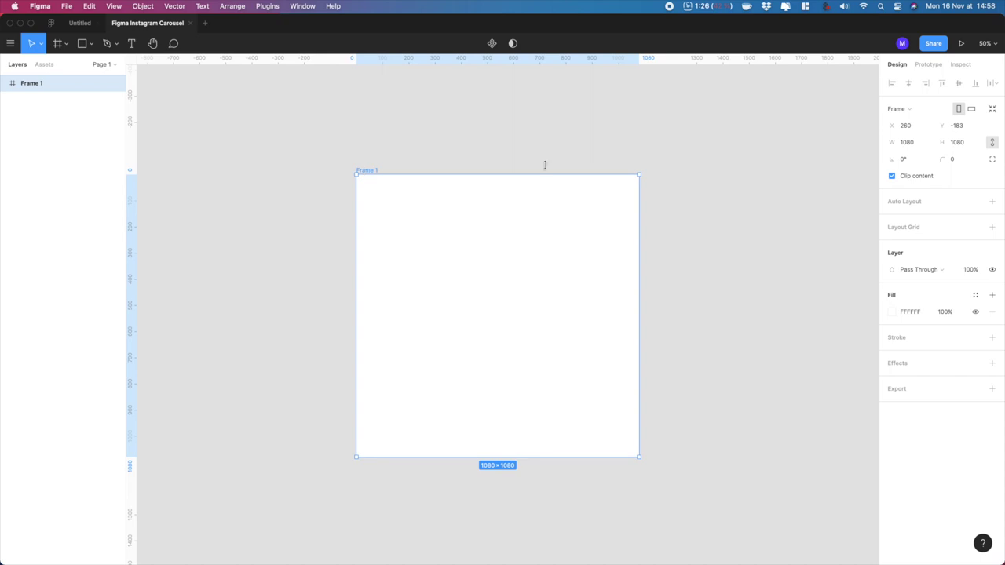
click(966, 145)
key(Right)
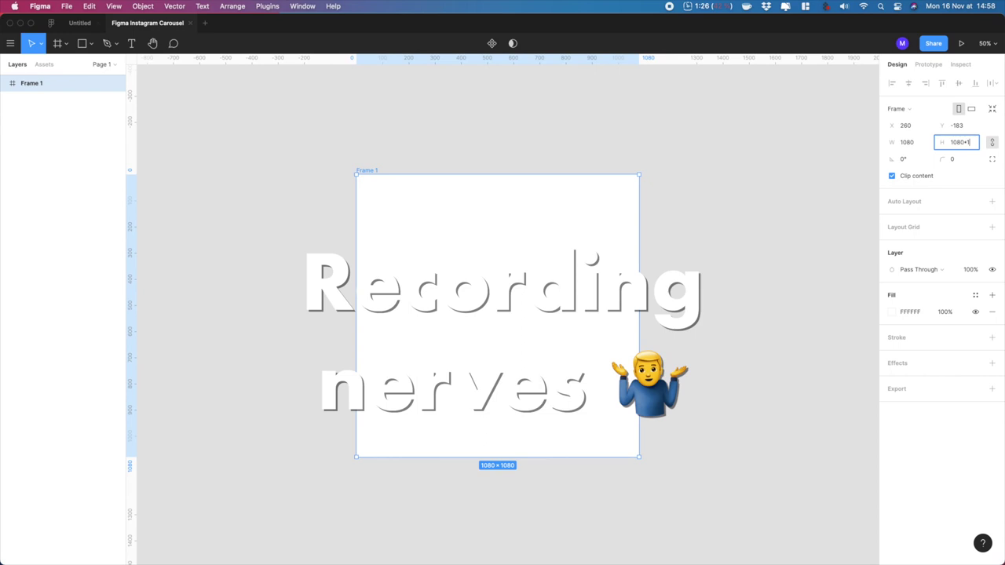
text(*10)
key(Return)
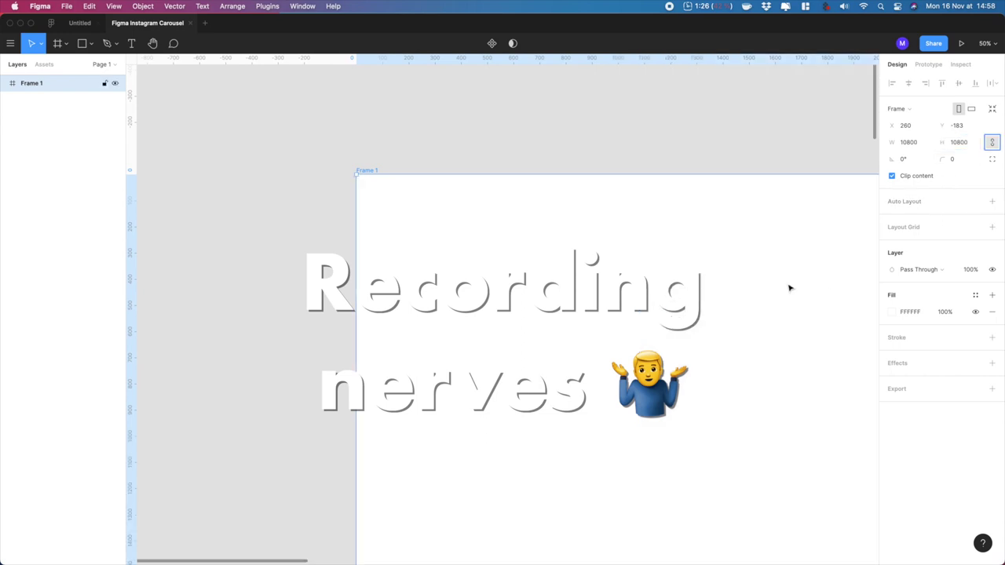
key(super+z)
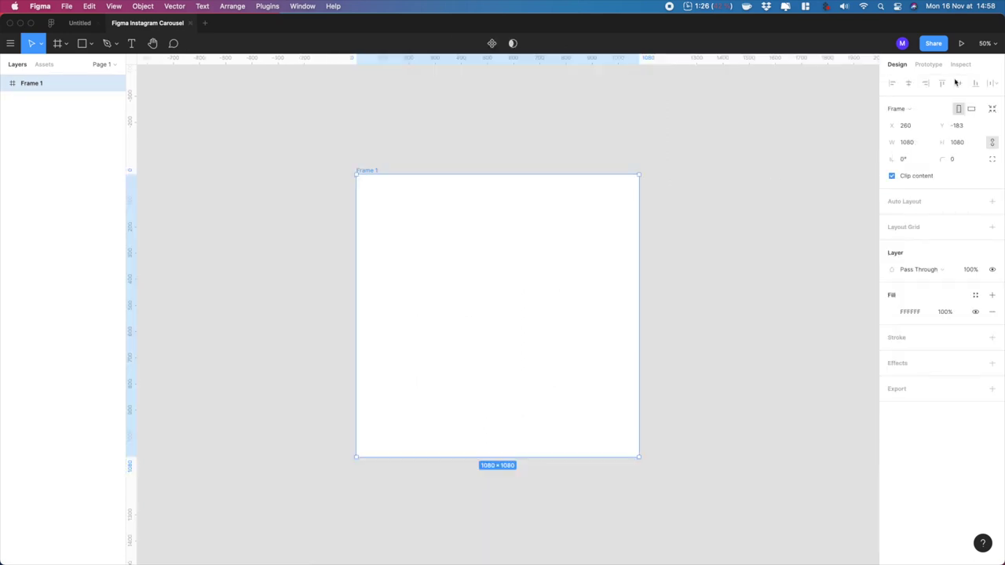
- Make the frame ten times taller again, then undo it back to 1080 height
click(968, 142)
text(0)
key(Return)
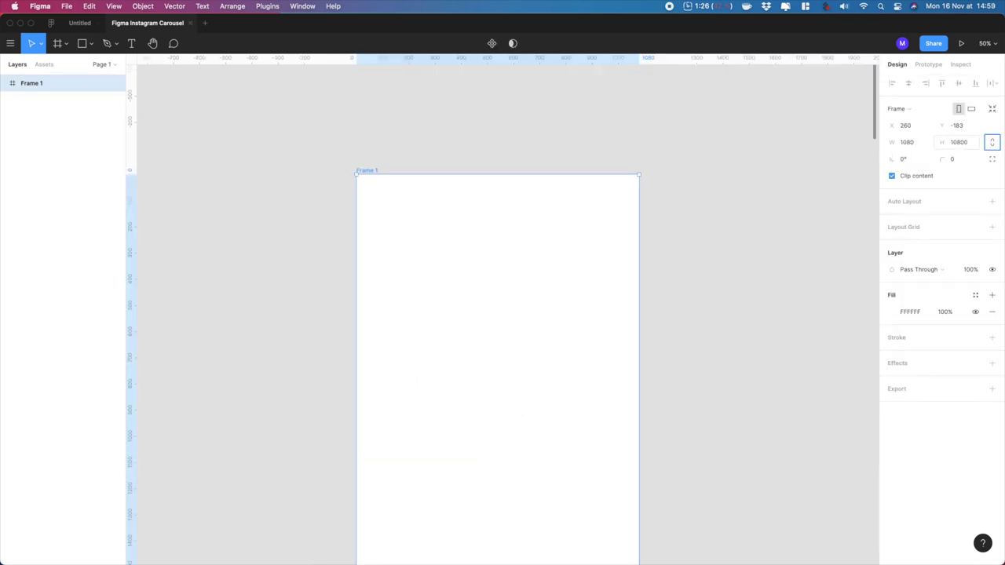
click(737, 125)
key(super+a)
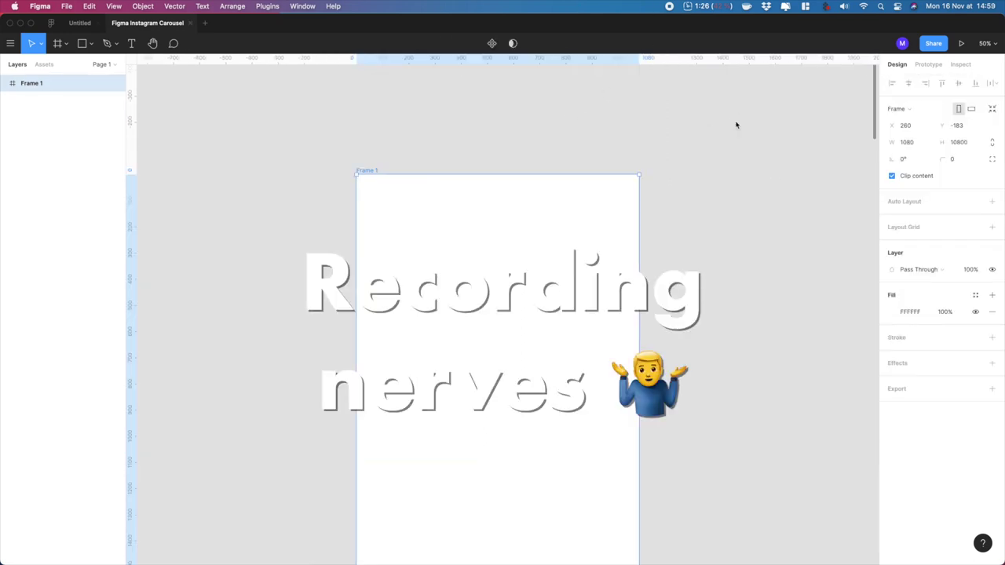
key(super+z)
- Set the frame's width to 1080*10, making it 10800 × 1080
click(923, 146)
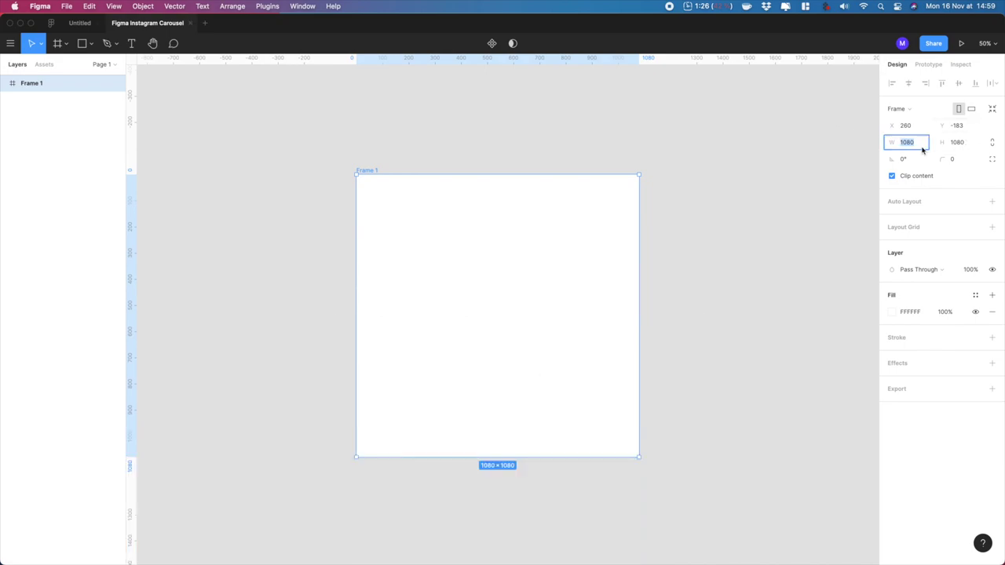
text(*10)
key(Tab)
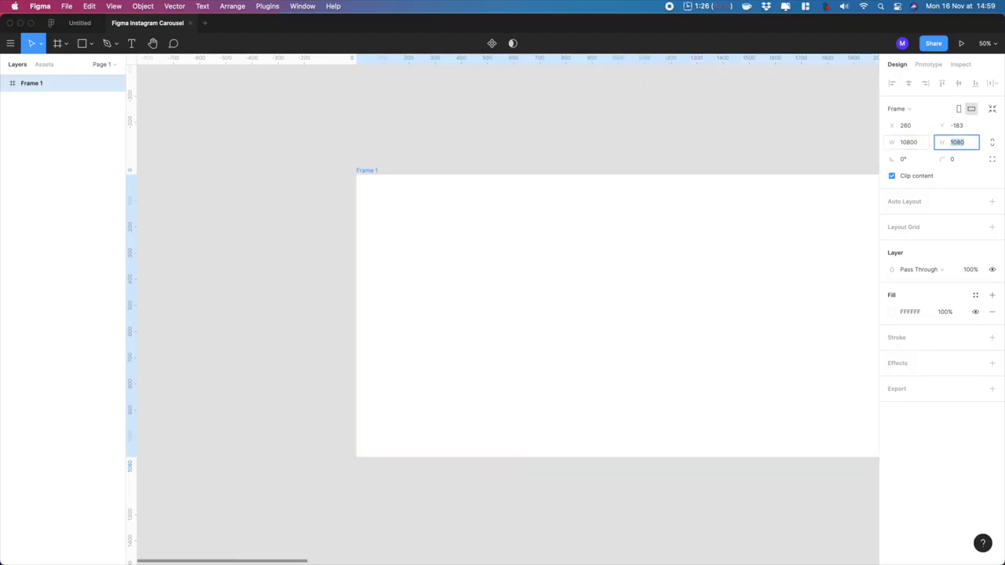
click(776, 142)
key(minus)
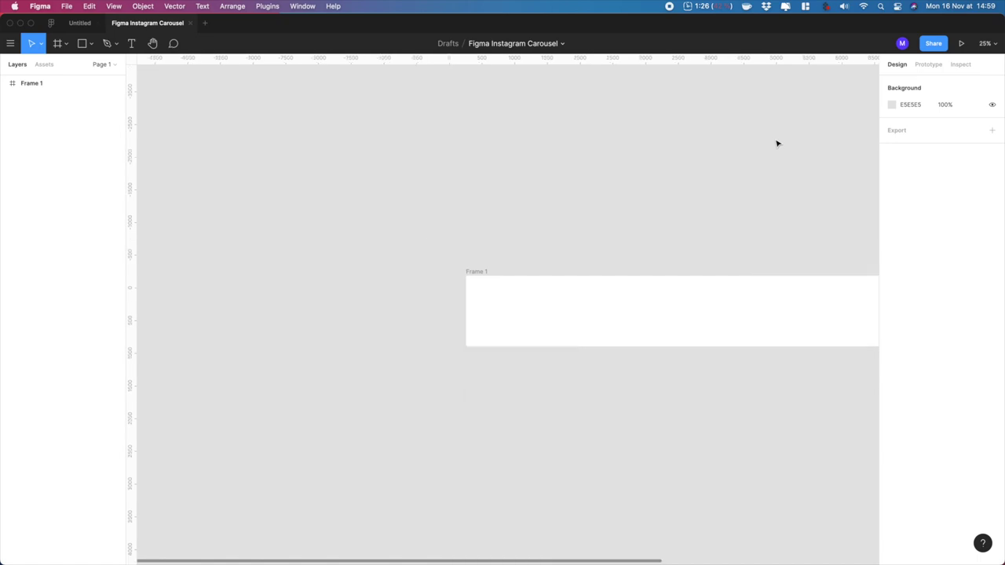
- Draw a 1080 × 1080 rectangle aligned to the frame's left and top edges
drag(747, 182, 488, 160)
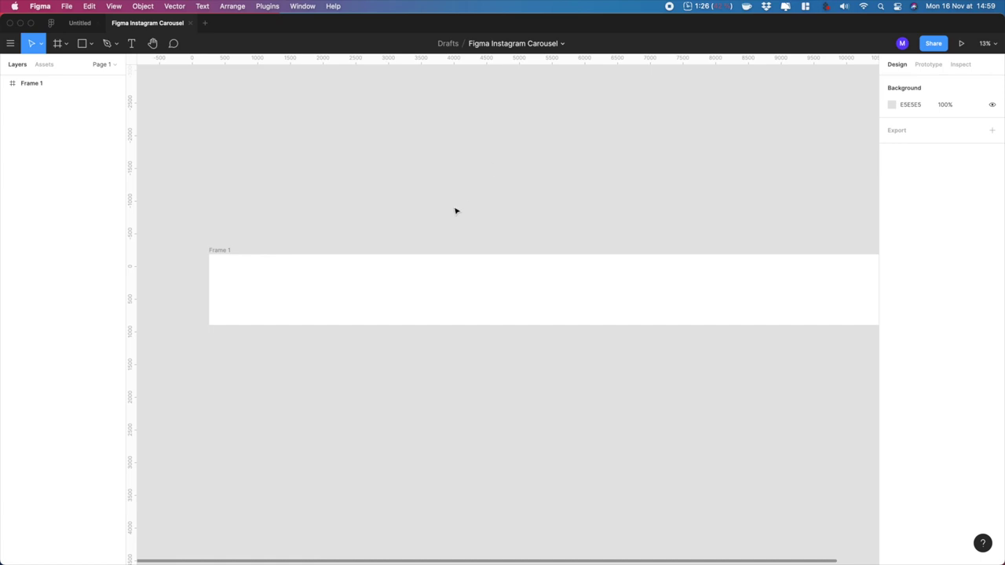
key(r)
drag(235, 272, 272, 304)
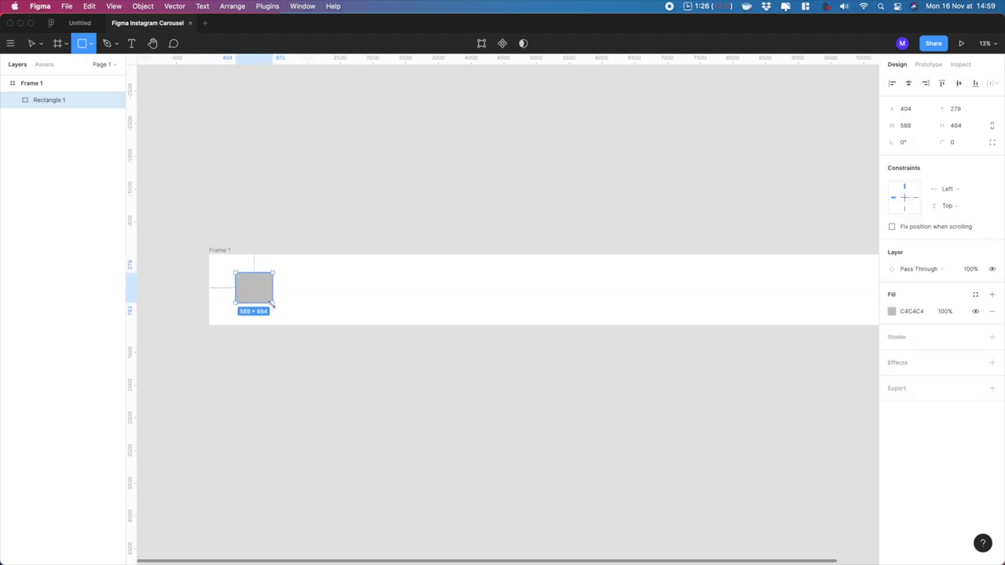
click(905, 128)
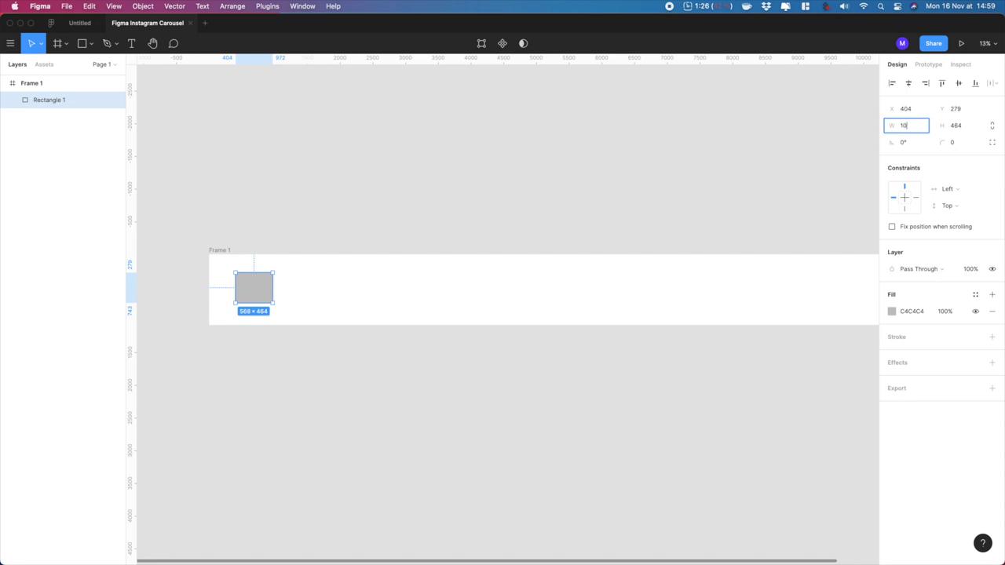
text(1080)
key(Tab)
text(1080)
key(Tab)
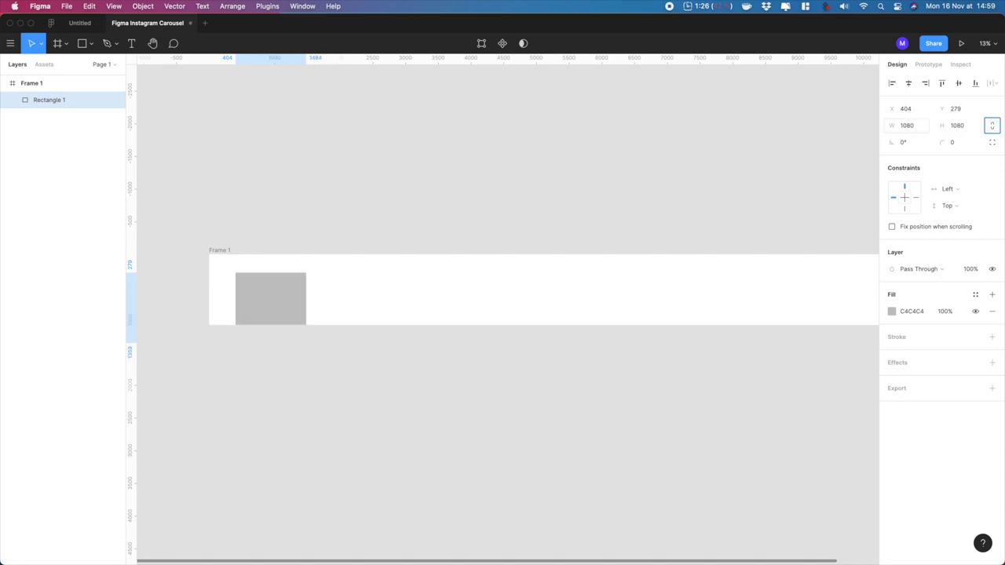
click(893, 83)
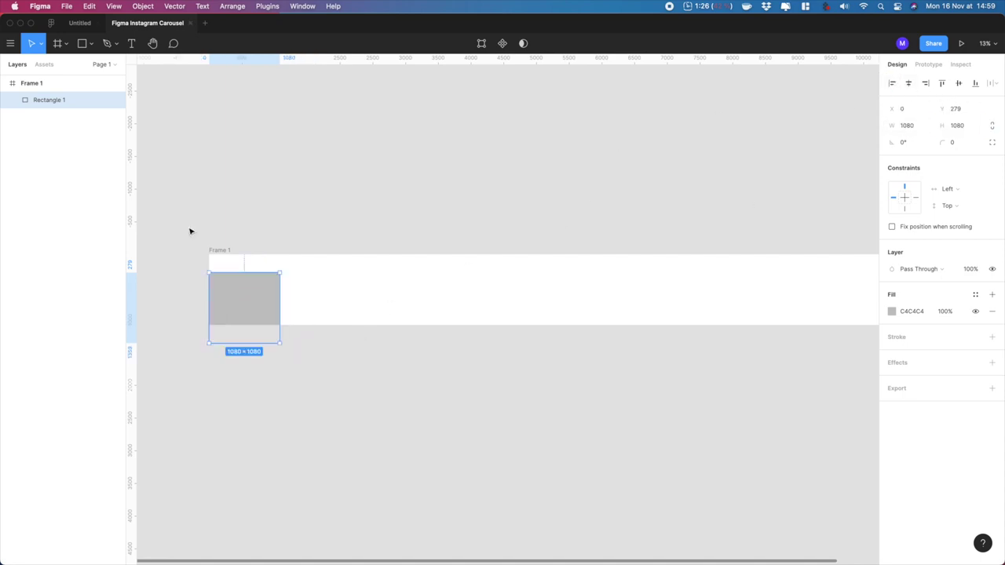
click(942, 83)
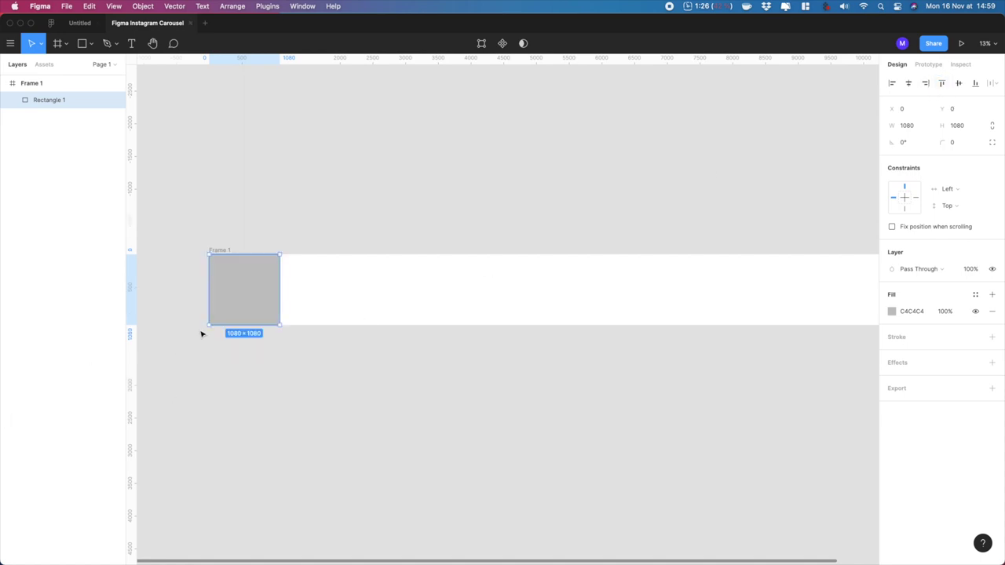
- Duplicate the square rightward until ten squares fill the frame
alt+drag(235, 296, 308, 292)
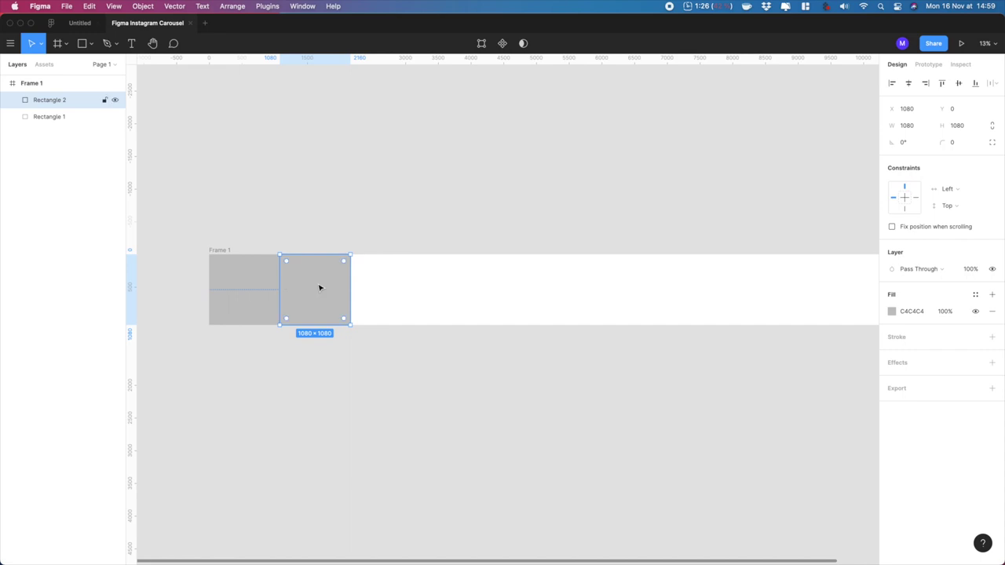
key(super+d)
key(super+d)
key(super+d)
key(super+d)
key(super+d)
key(super+d)
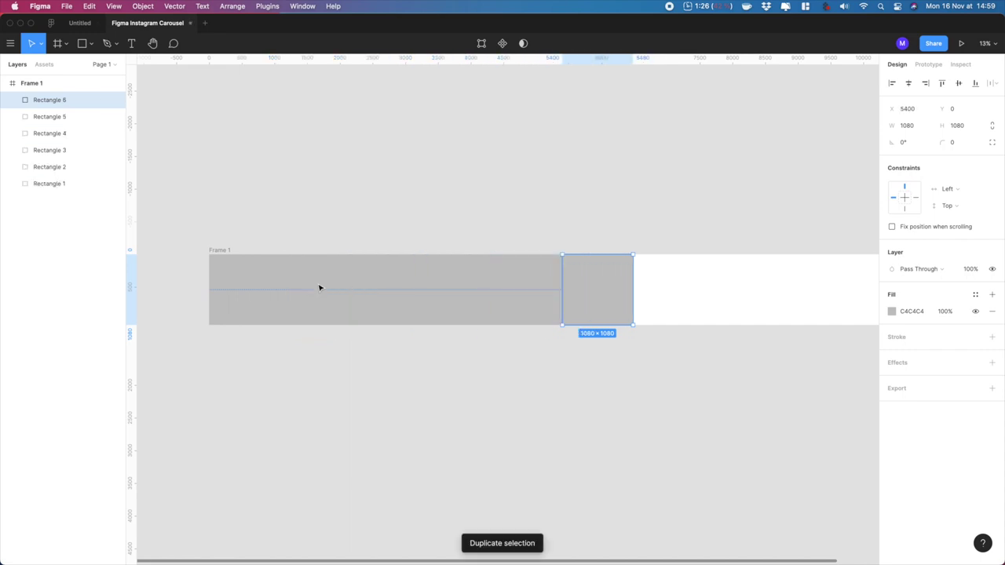
key(super+d)
key(super+d)
click(325, 204)
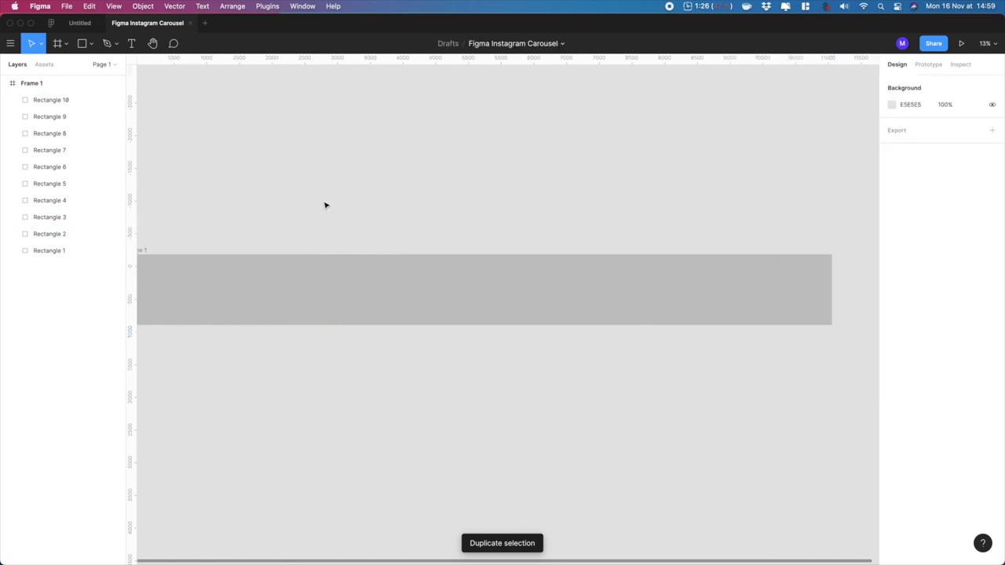
- Add vertical guides at each 1080 px square boundary along the strip
drag(283, 218, 464, 210)
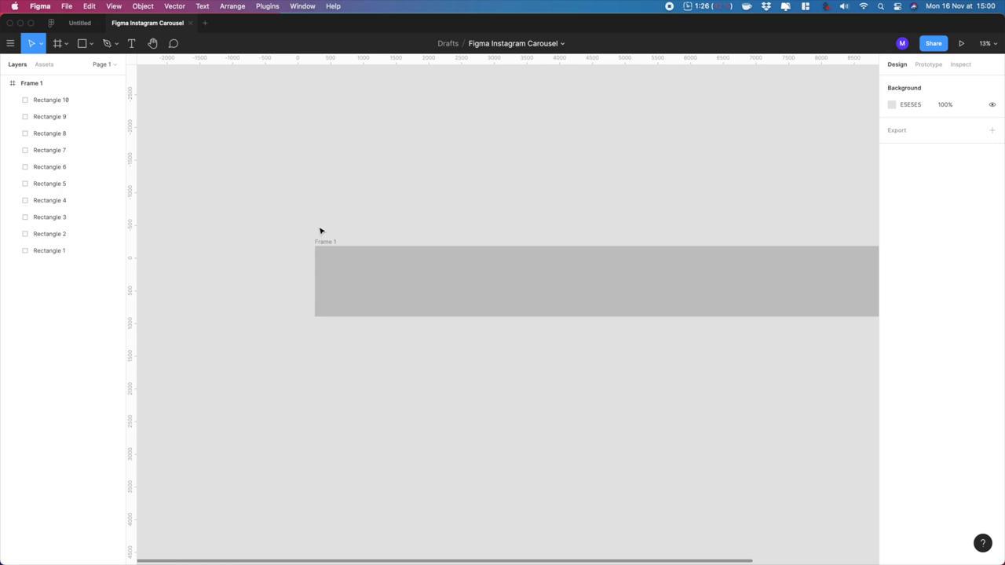
drag(132, 279, 386, 285)
drag(132, 295, 456, 290)
drag(134, 305, 527, 281)
drag(131, 302, 596, 294)
drag(132, 296, 668, 276)
drag(130, 313, 739, 287)
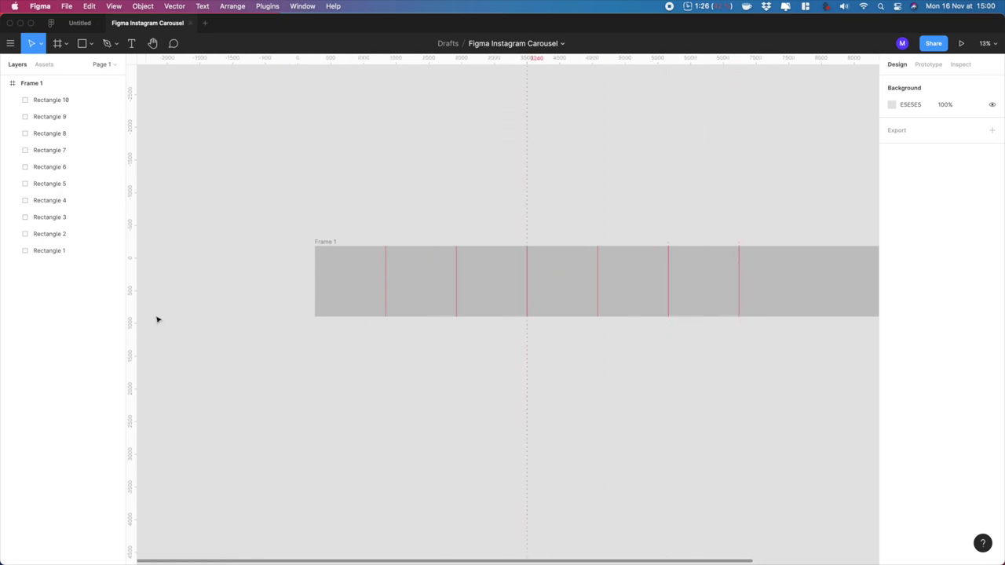
drag(134, 315, 809, 277)
drag(787, 227, 700, 218)
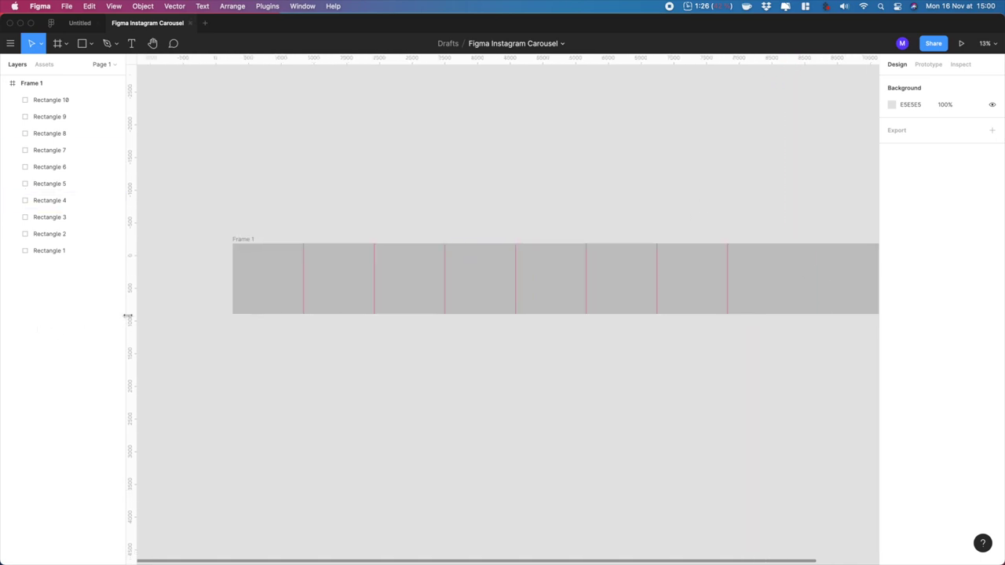
drag(125, 315, 561, 280)
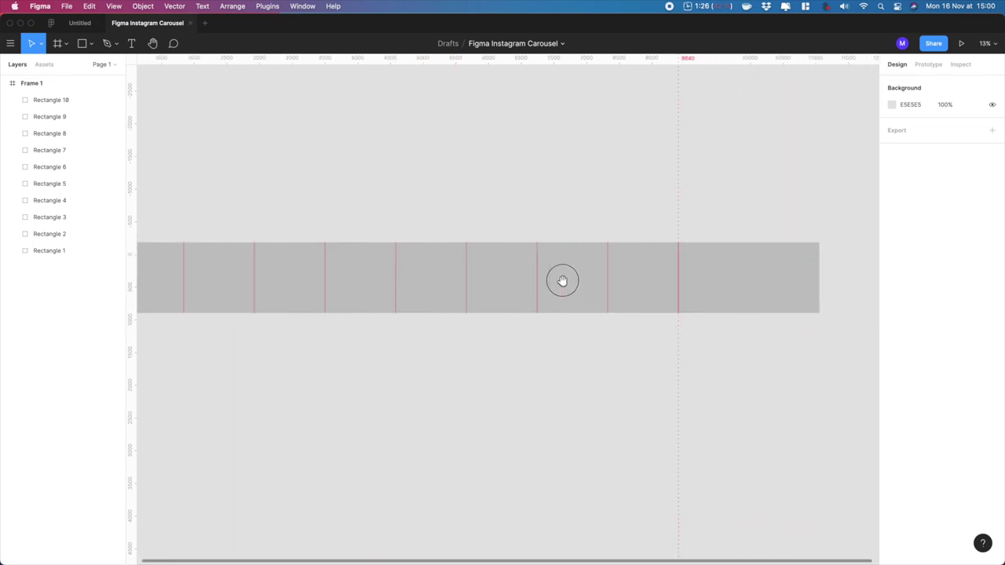
drag(128, 311, 632, 278)
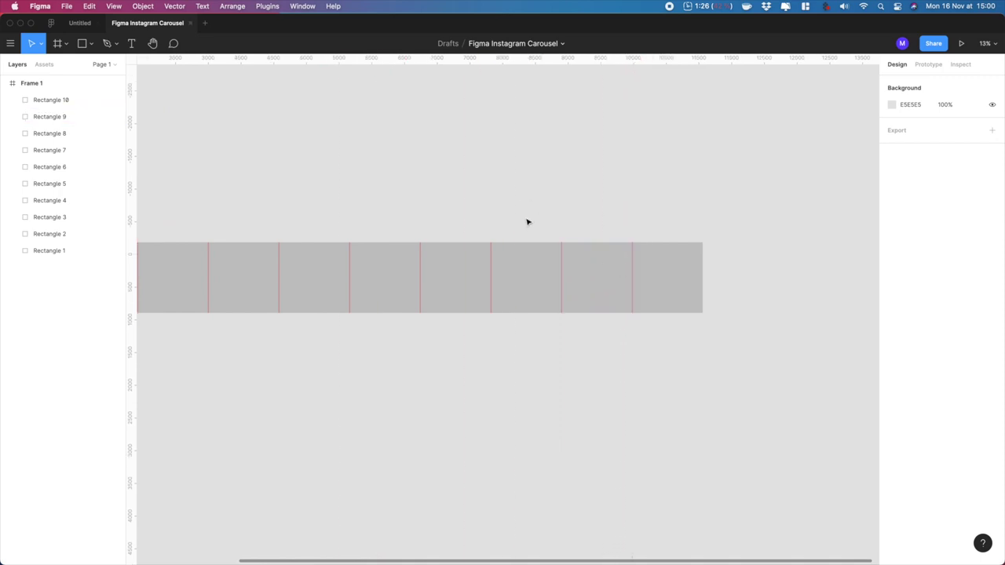
- Marquee-select Rectangles 1–10 and delete them, keeping the guides
scroll(527, 219, down, 3)
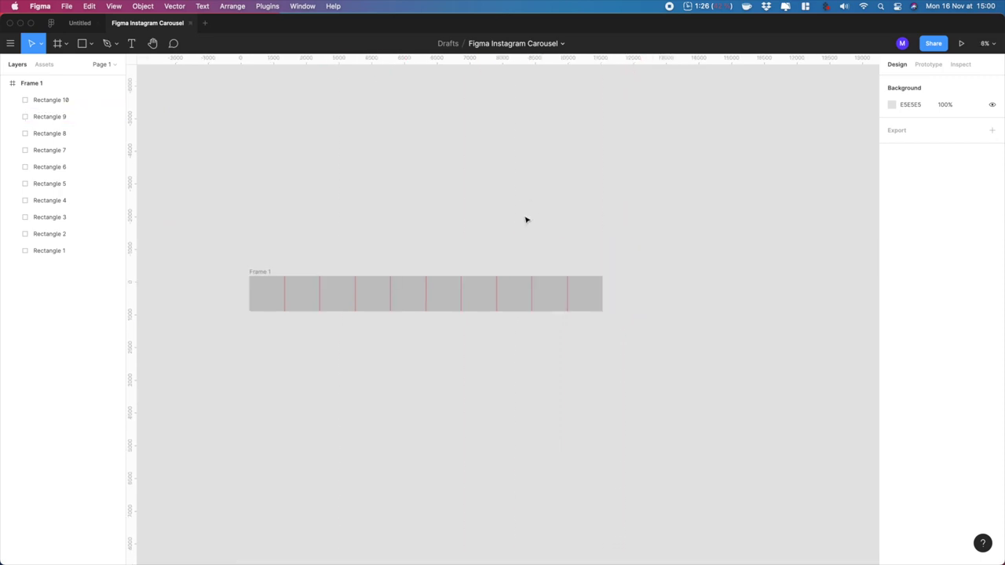
key(super+equal)
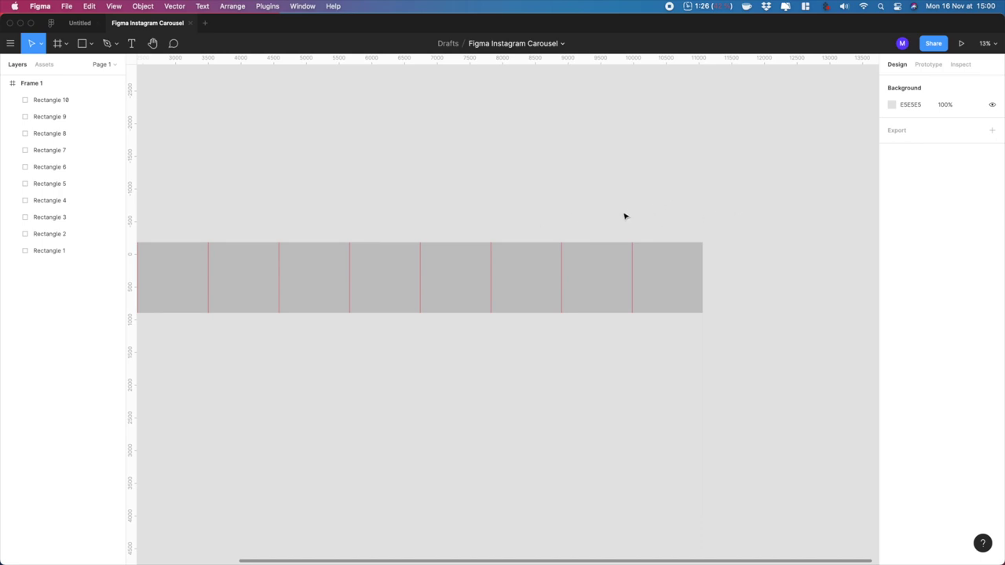
scroll(667, 219, left, 3)
drag(812, 231, 139, 340)
key(Delete)
- Place a horizontal guide 100 px below the frame's top, measured with a 100-high rectangle
drag(352, 370, 412, 378)
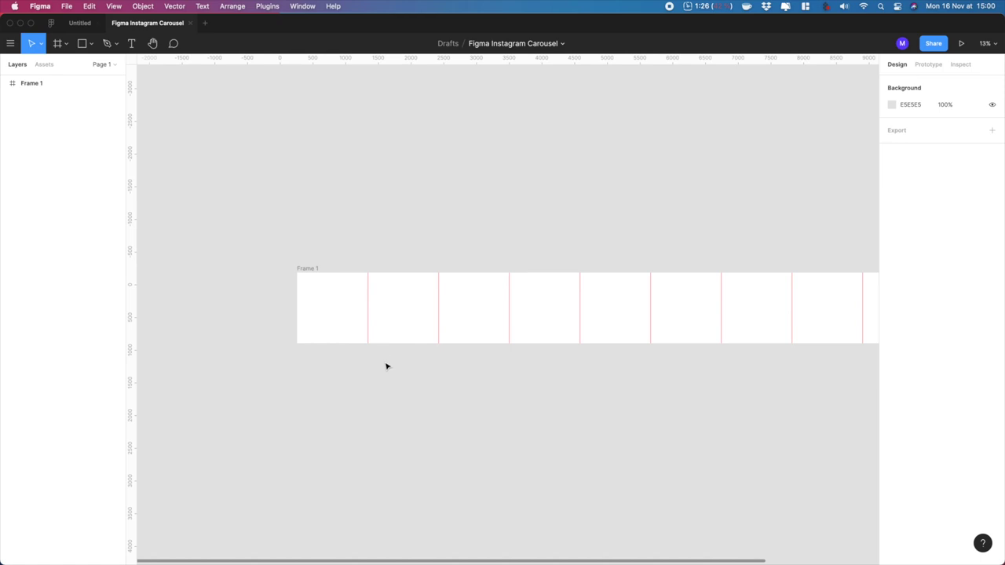
drag(397, 406, 383, 395)
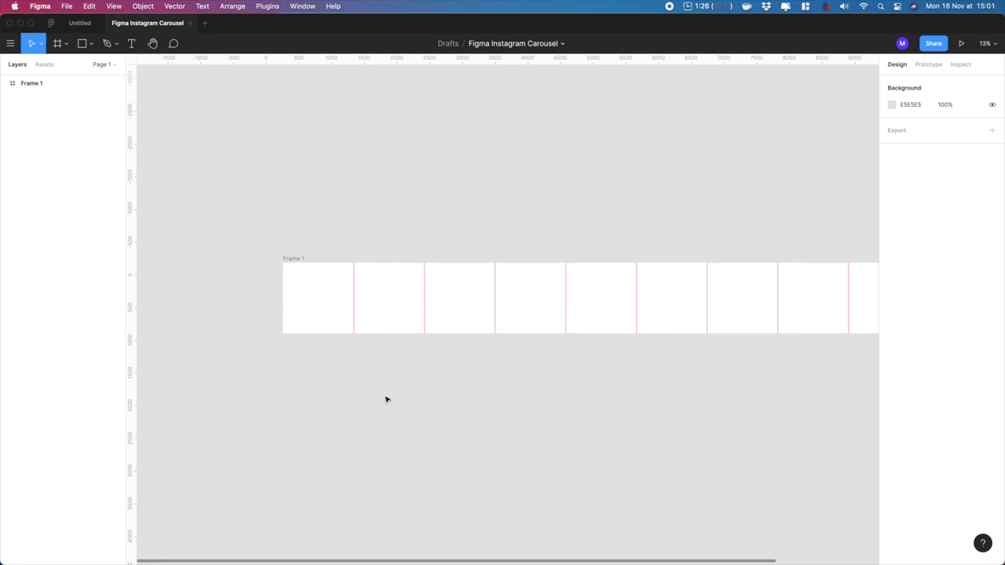
mouse_move(405, 59)
mouse_down()
mouse_move(424, 266)
mouse_move(410, 273)
mouse_up()
key(r)
drag(298, 263, 303, 271)
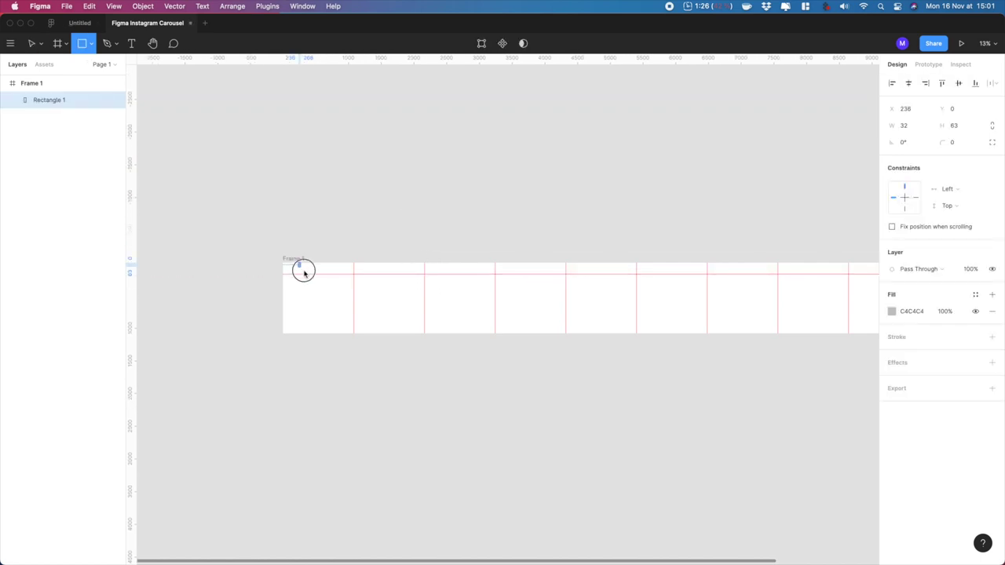
click(972, 125)
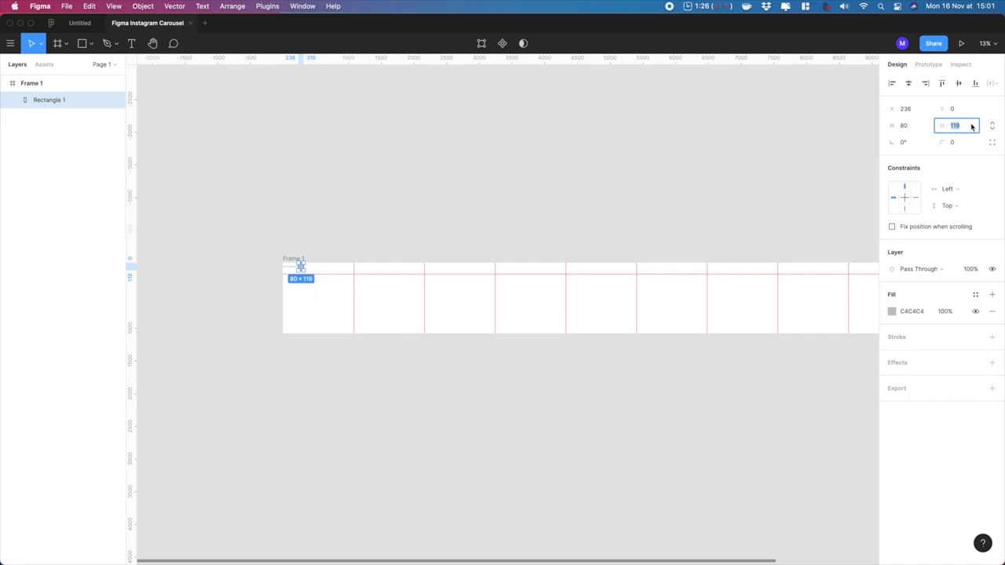
text(100)
key(Tab)
click(364, 274)
drag(364, 274, 367, 269)
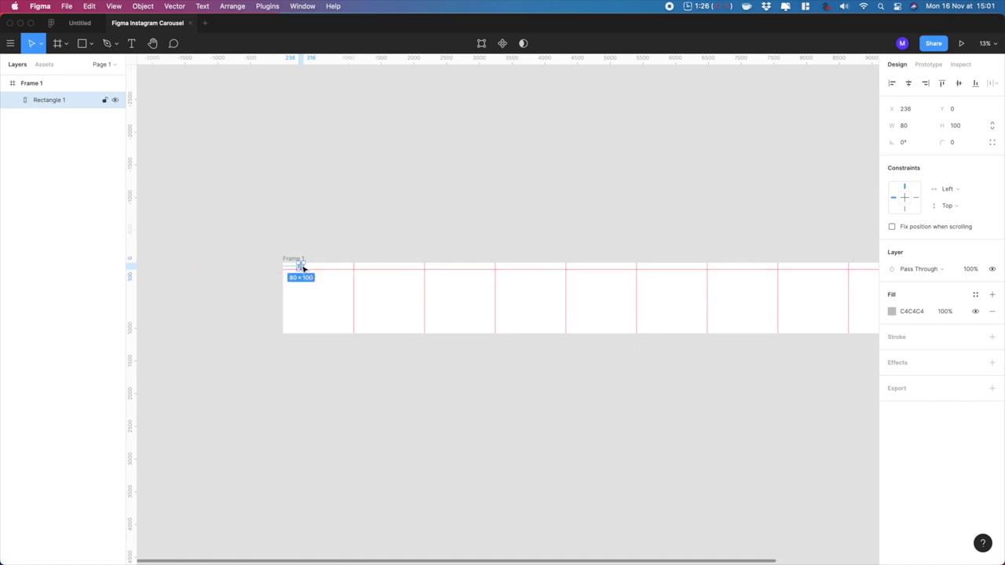
- Add a guide 100 px above the frame's bottom, then delete the measuring rectangle
drag(302, 268, 310, 330)
drag(342, 62, 337, 327)
click(310, 304)
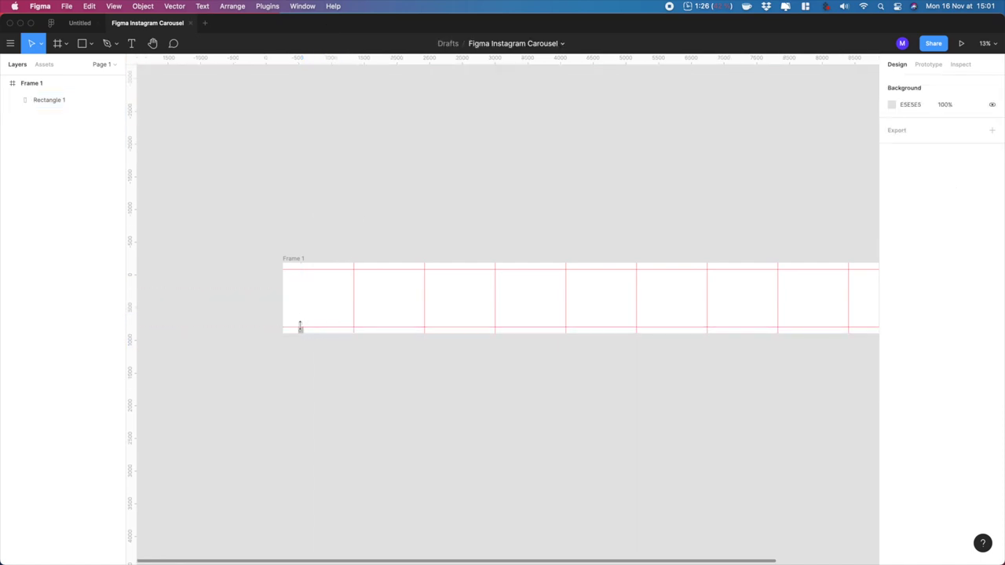
click(301, 328)
key(super+a)
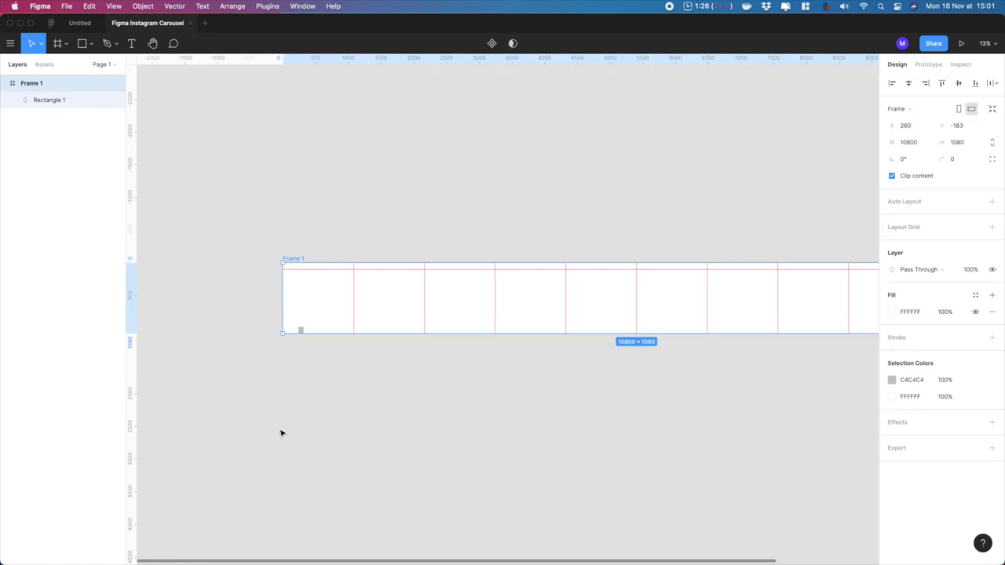
click(257, 268)
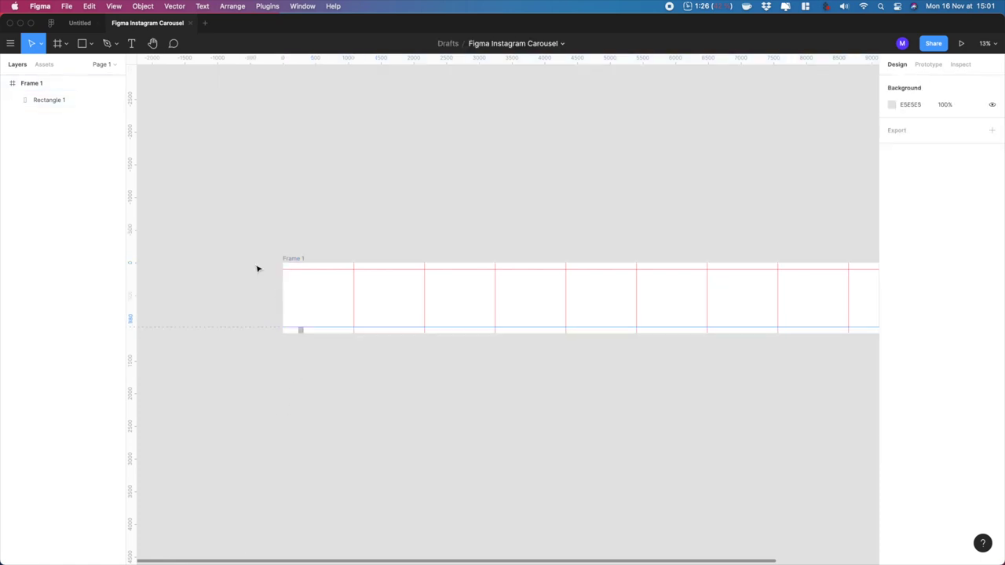
click(302, 332)
key(Delete)
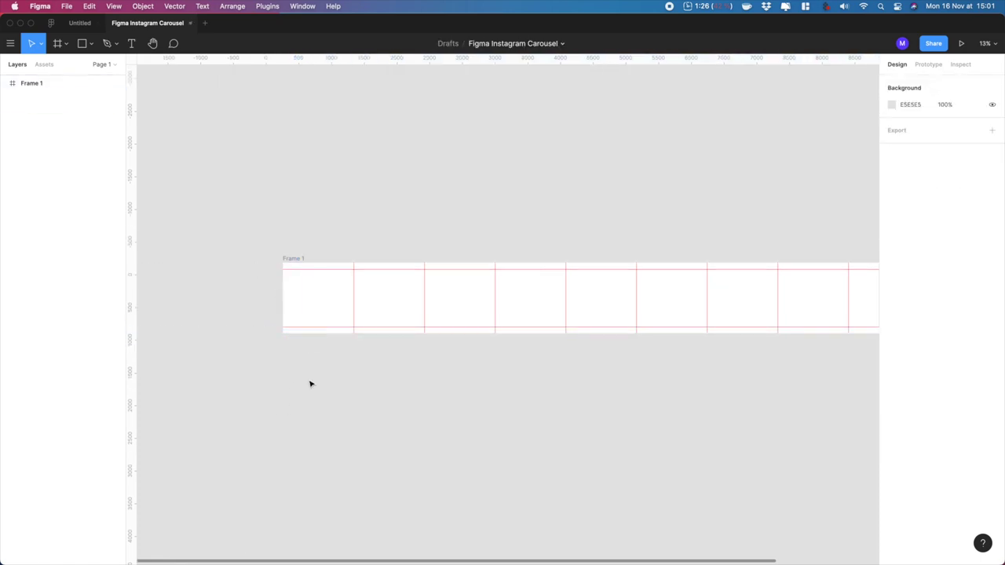
drag(460, 420, 374, 422)
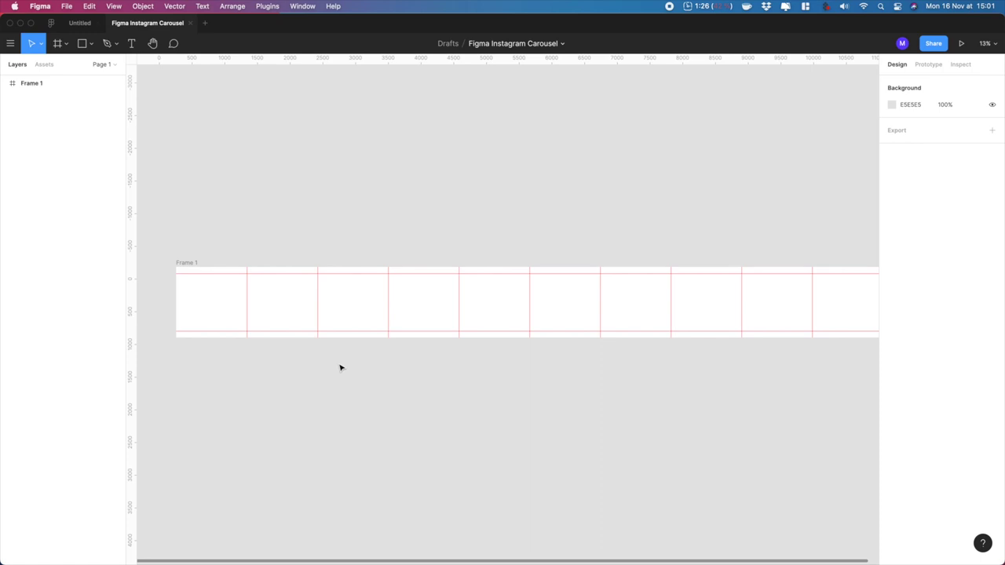
- Set Frame 1's fill colour to bright green 84FF90
click(180, 271)
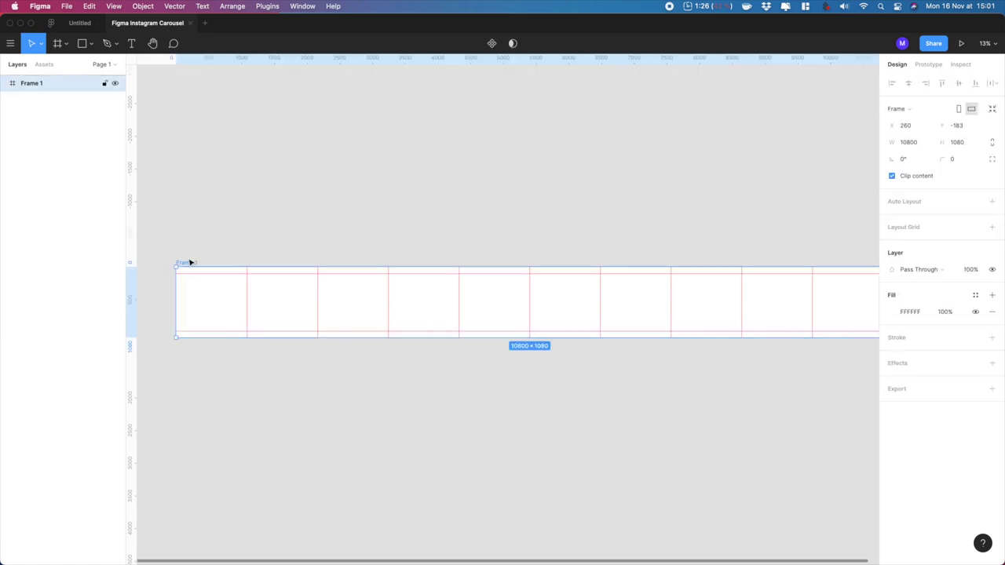
click(893, 312)
click(836, 315)
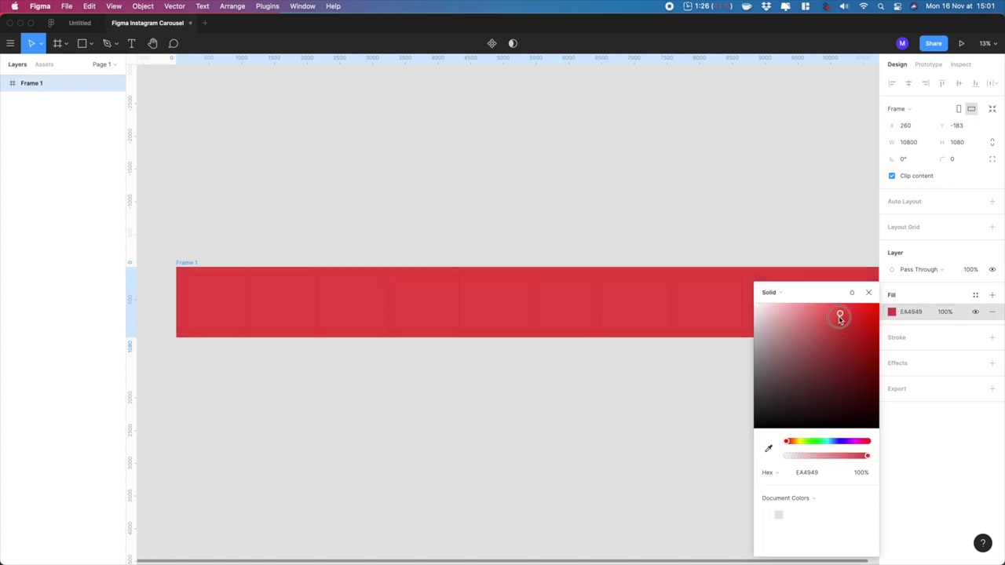
click(834, 387)
click(815, 441)
click(819, 350)
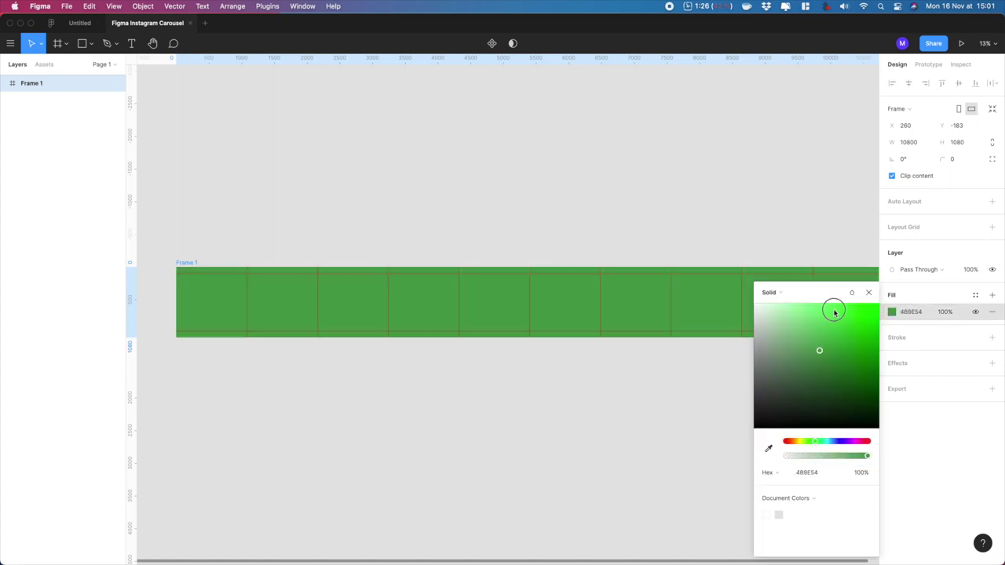
drag(834, 313, 815, 307)
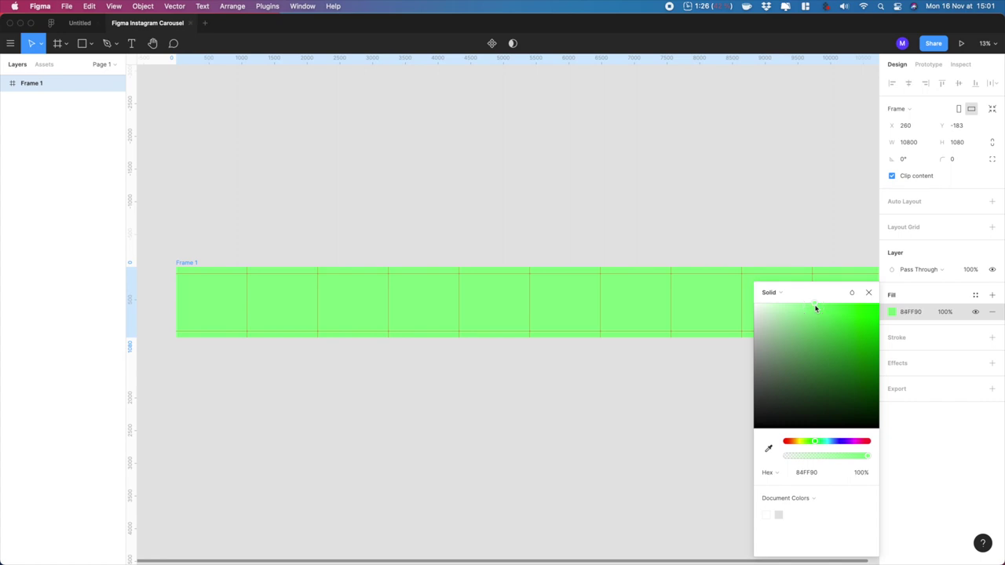
click(646, 180)
- Start a text box on the frame, then cancel it empty
key(t)
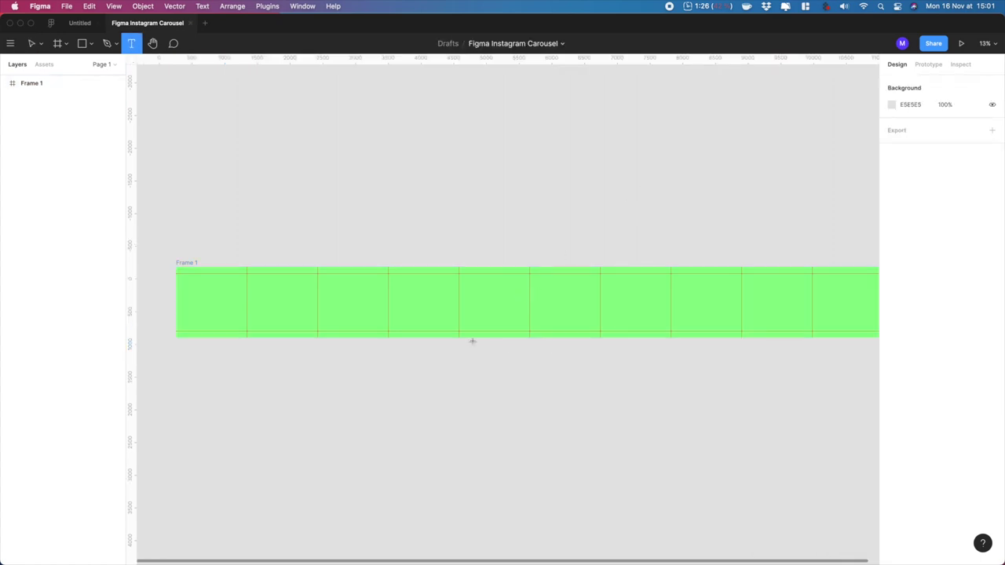
click(433, 307)
key(Escape)
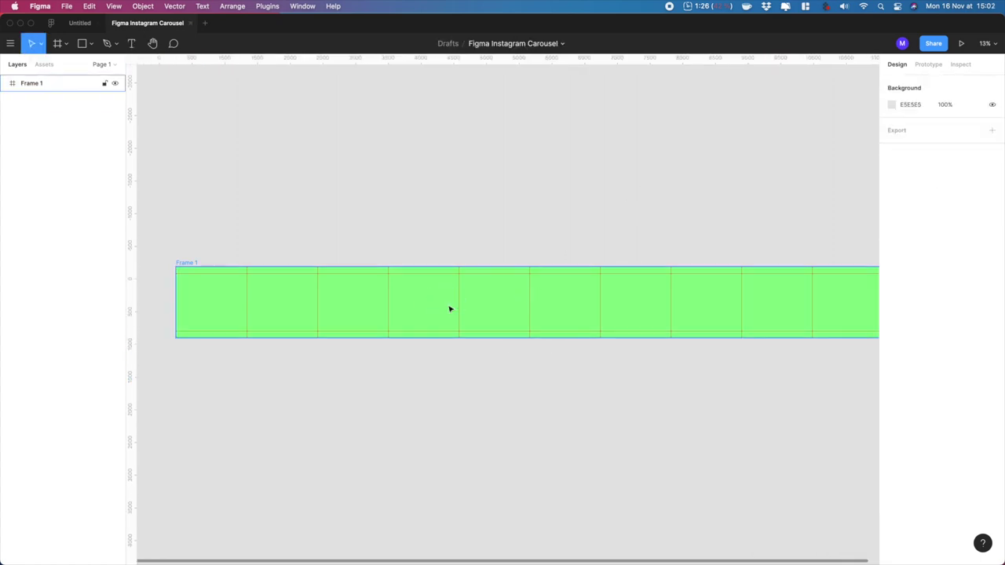
- Add a text layer reading "This is so fast" inside the green frame
key(t)
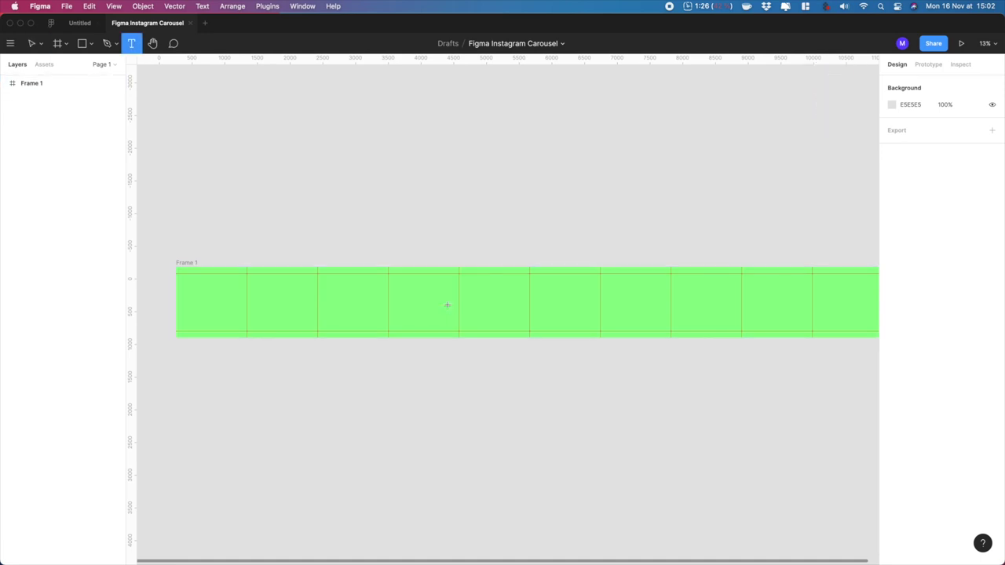
key(Escape)
click(450, 309)
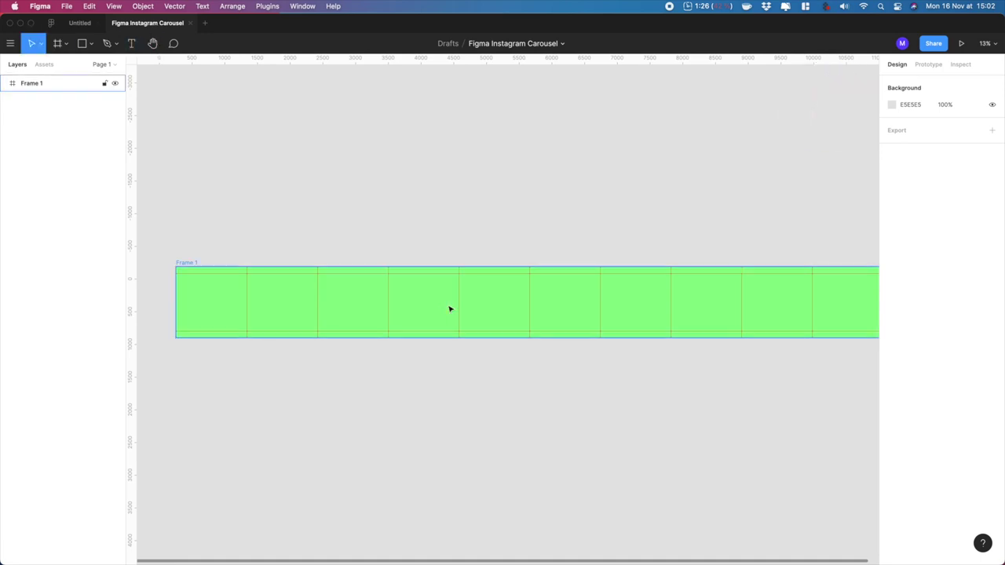
key(Escape)
click(131, 43)
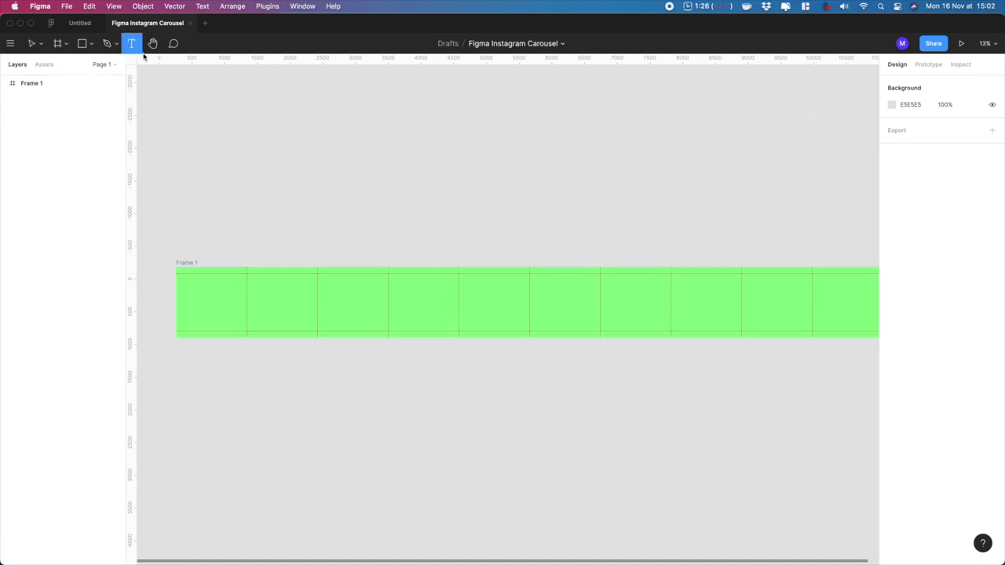
click(361, 312)
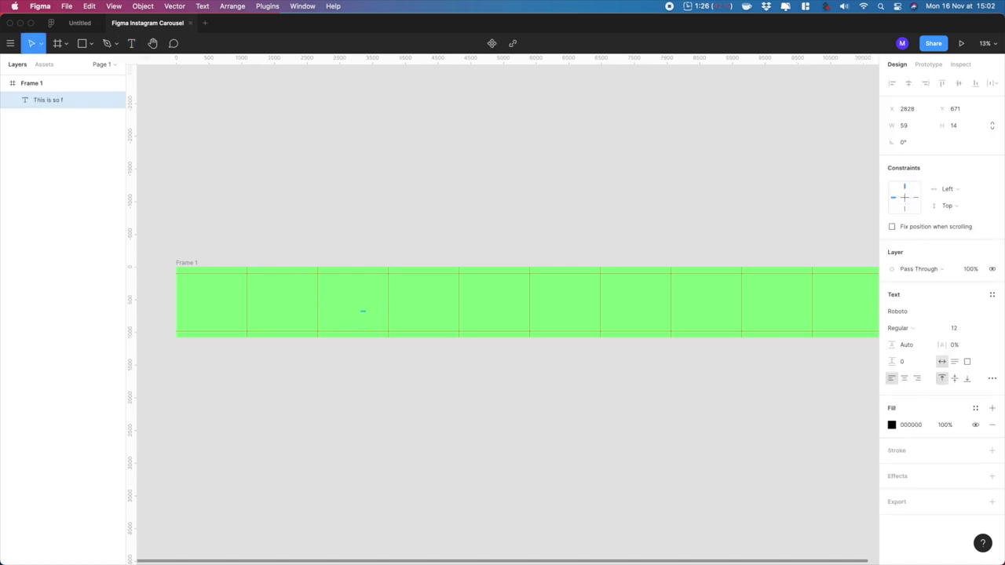
key(Escape)
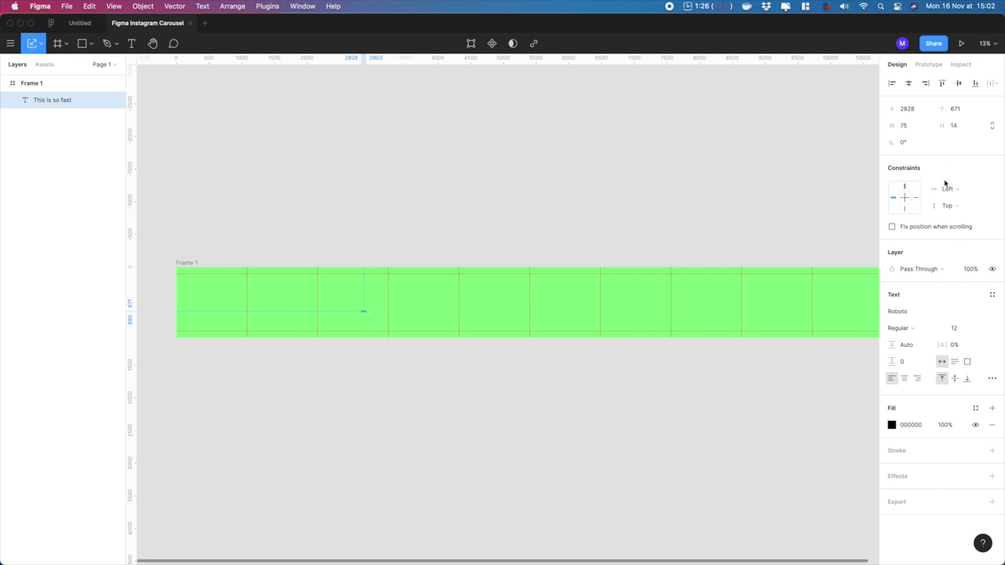
- Scale the text up to about 1038.71 size and position it in the frame
click(956, 332)
drag(364, 312, 757, 229)
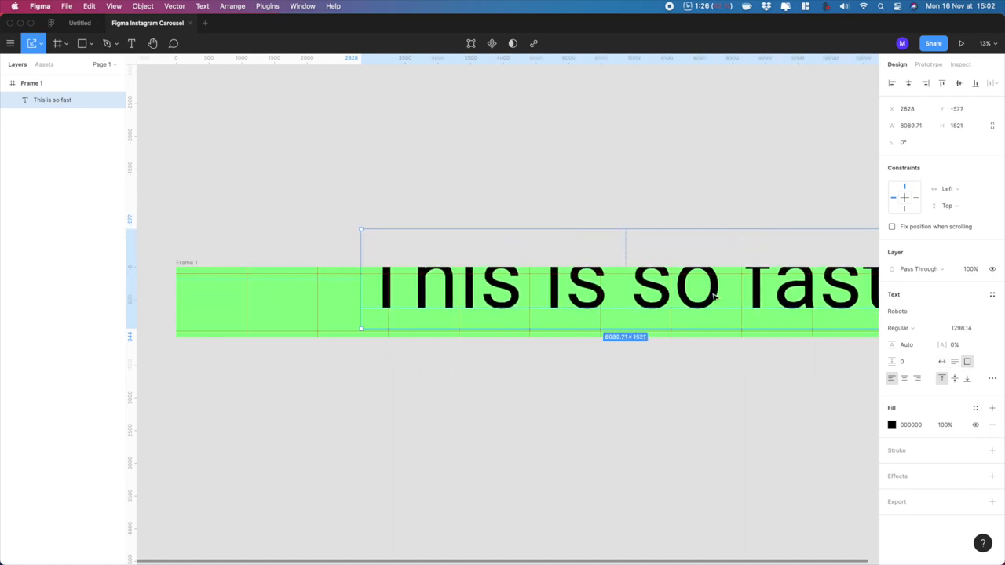
key(minus)
drag(630, 300, 545, 316)
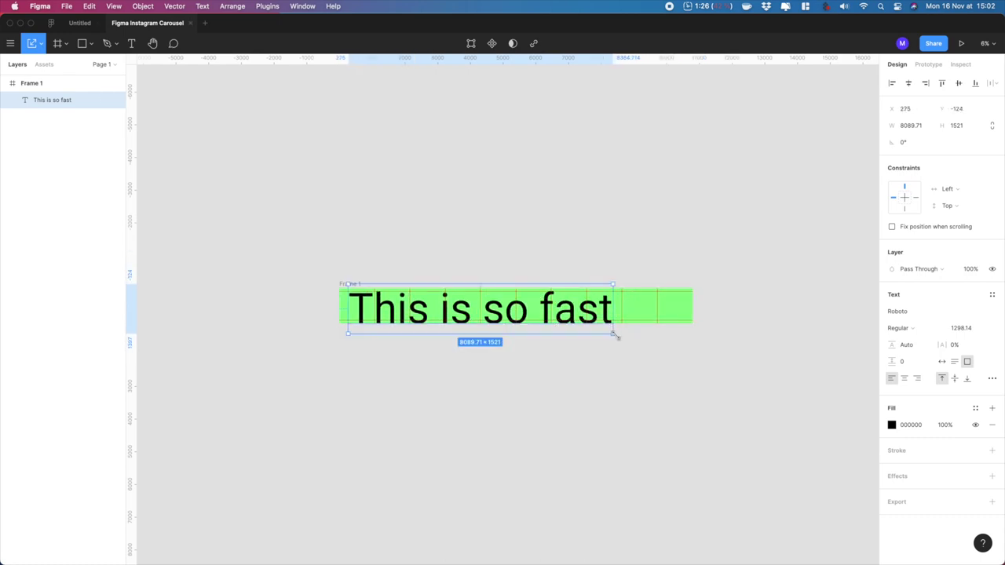
drag(614, 332, 558, 313)
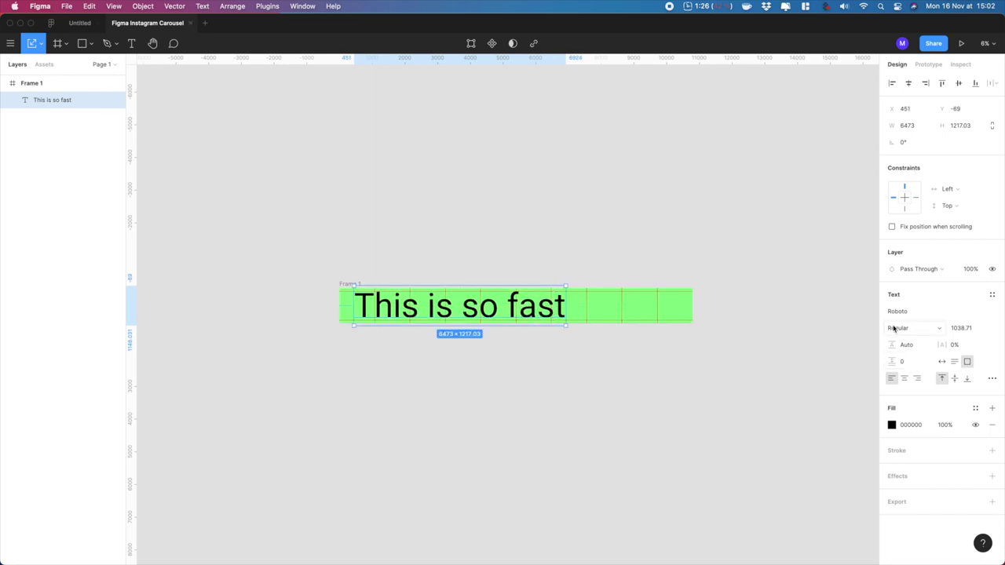
double_click(556, 308)
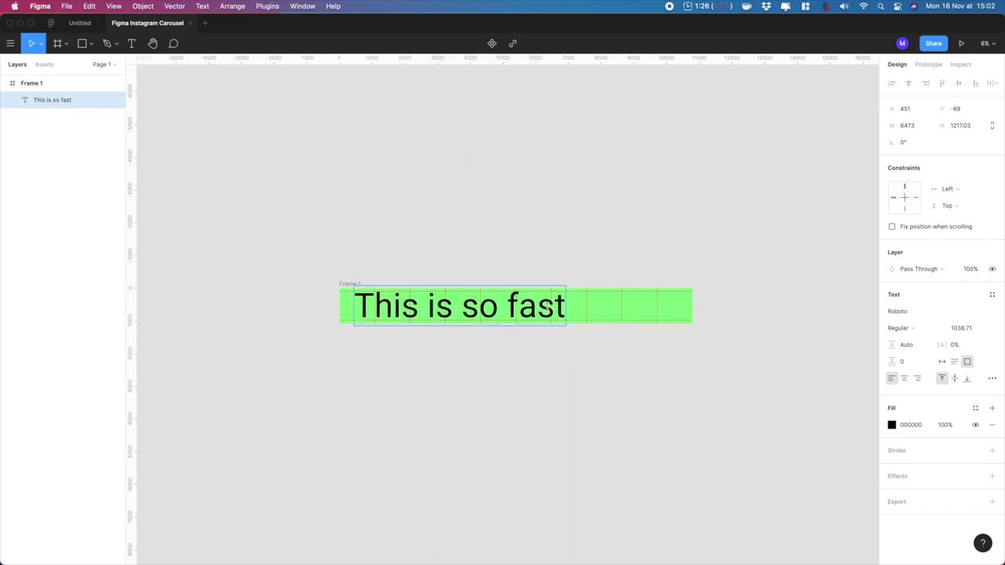
- Lengthen the text to "This is so faaaaaaast" with its box fitting the content width
key(Left)
text(aaa)
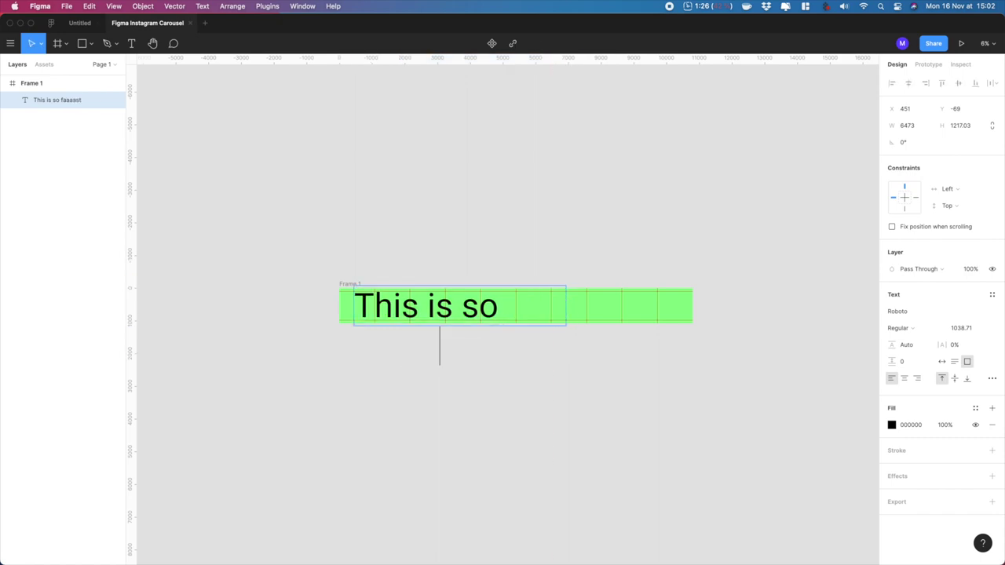
key(Escape)
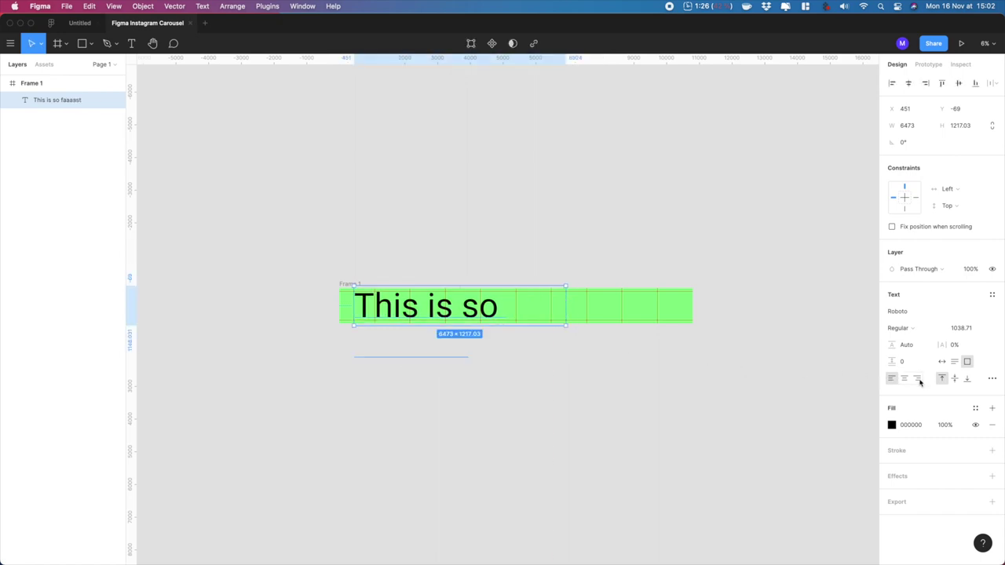
click(943, 362)
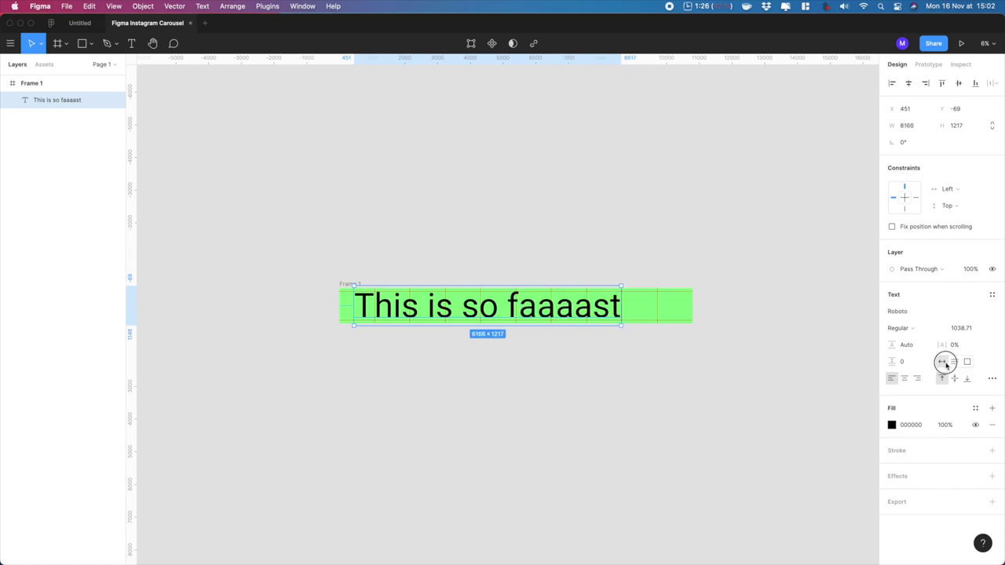
double_click(560, 312)
click(560, 312)
text(a)
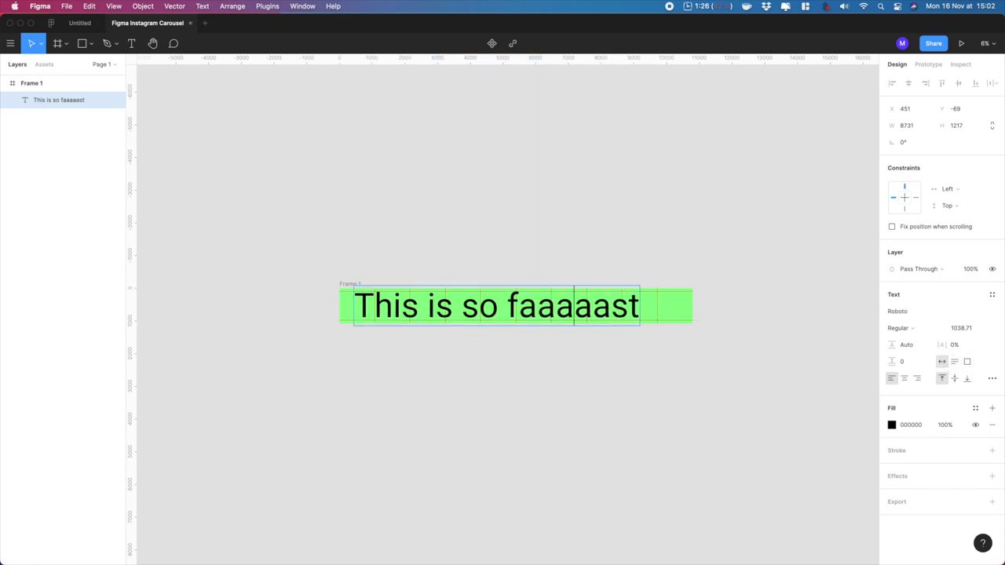
text(aa)
key(Escape)
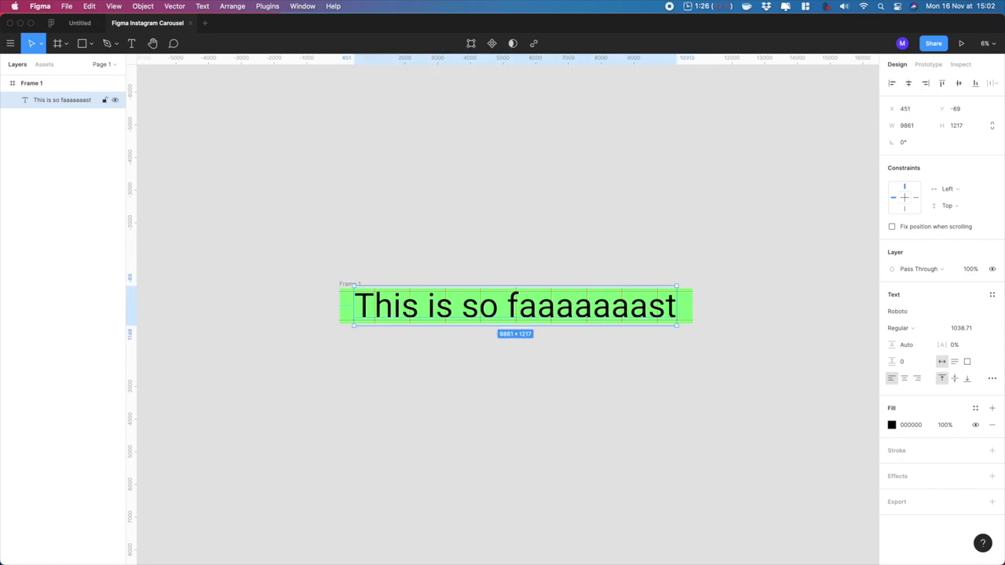
key(Escape)
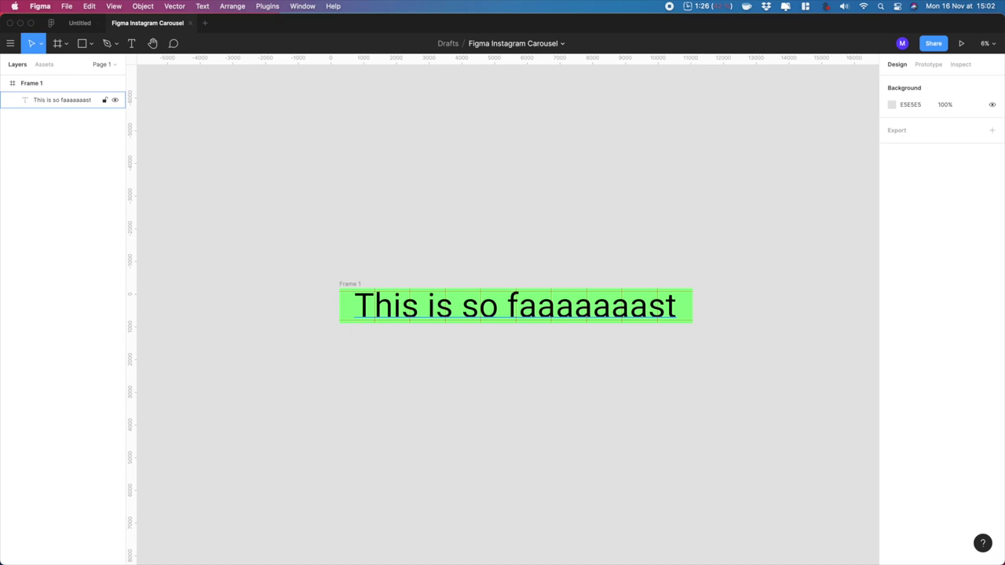
- Add a 1x PNG export setting to Frame 1 and save Frame 1.png to Downloads
key(shift+equal)
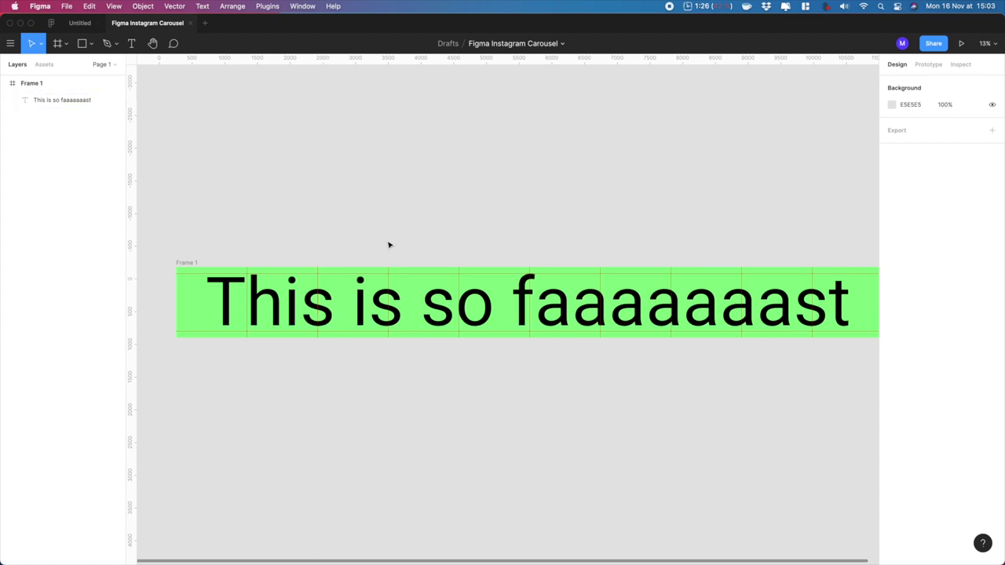
key(minus)
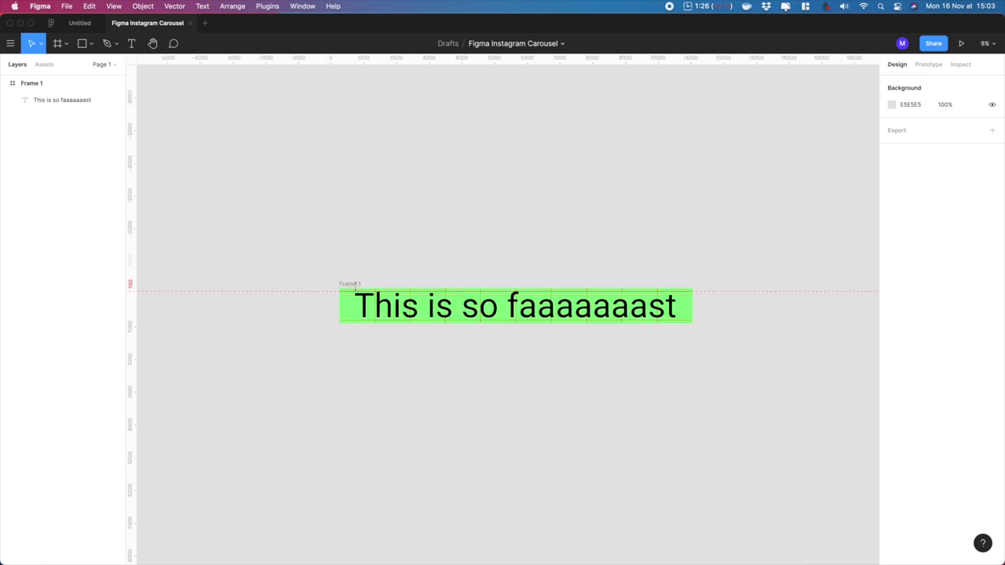
click(349, 283)
click(897, 448)
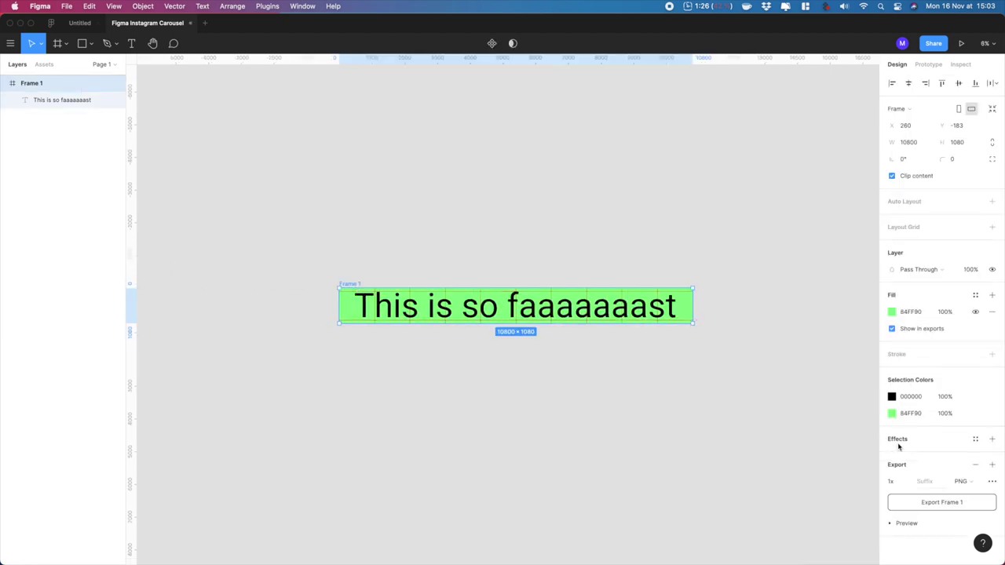
click(929, 505)
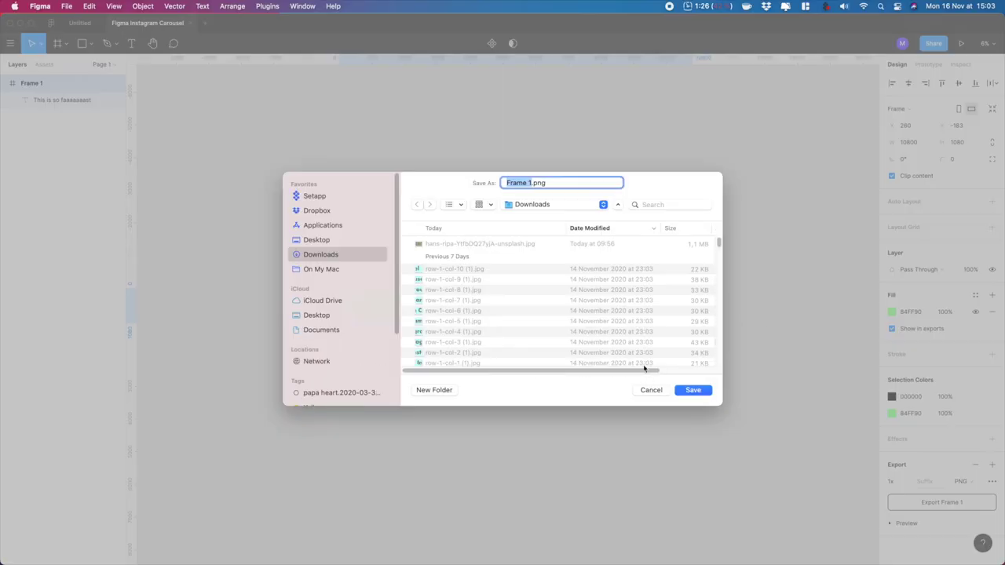
key(Return)
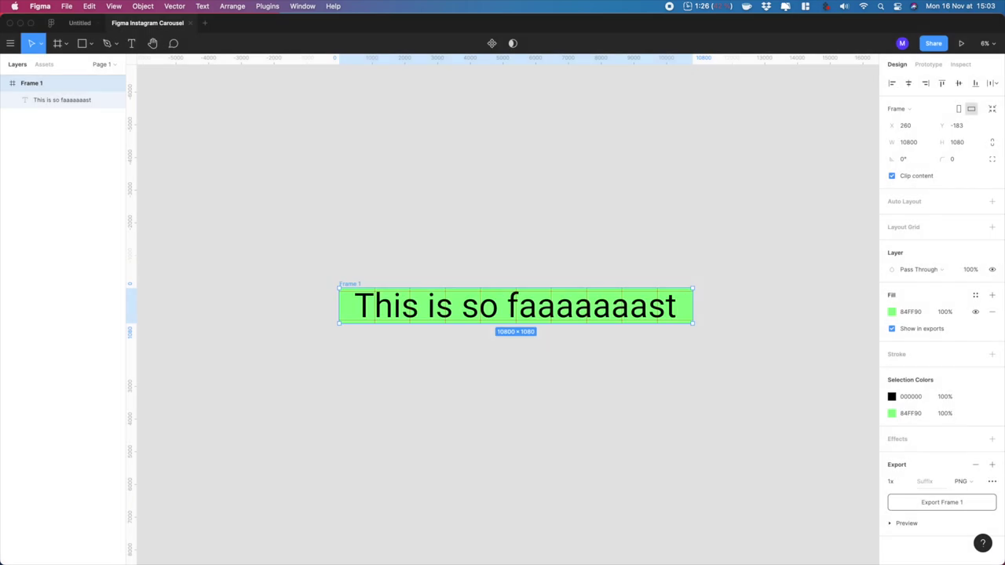
key(super+Tab)
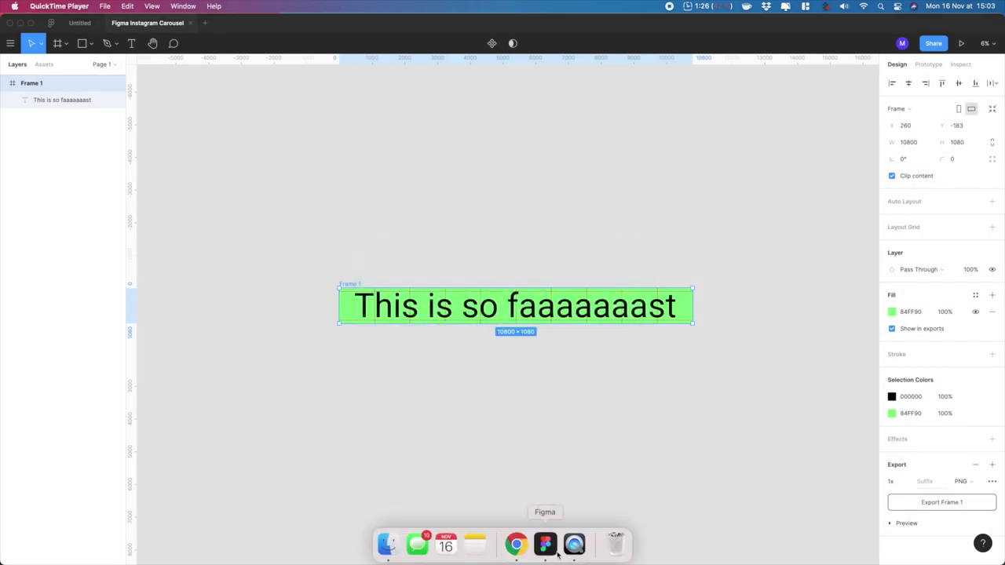
- Open PineTools Split Image in Chrome and load Downloads/Frame 1.png
click(518, 544)
text(pinetools.com/split-image)
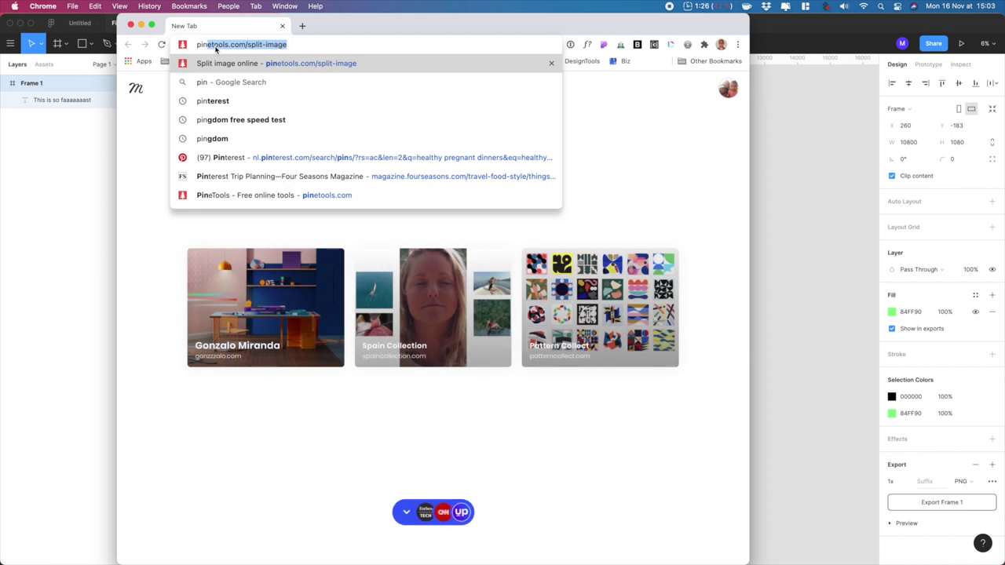
key(Return)
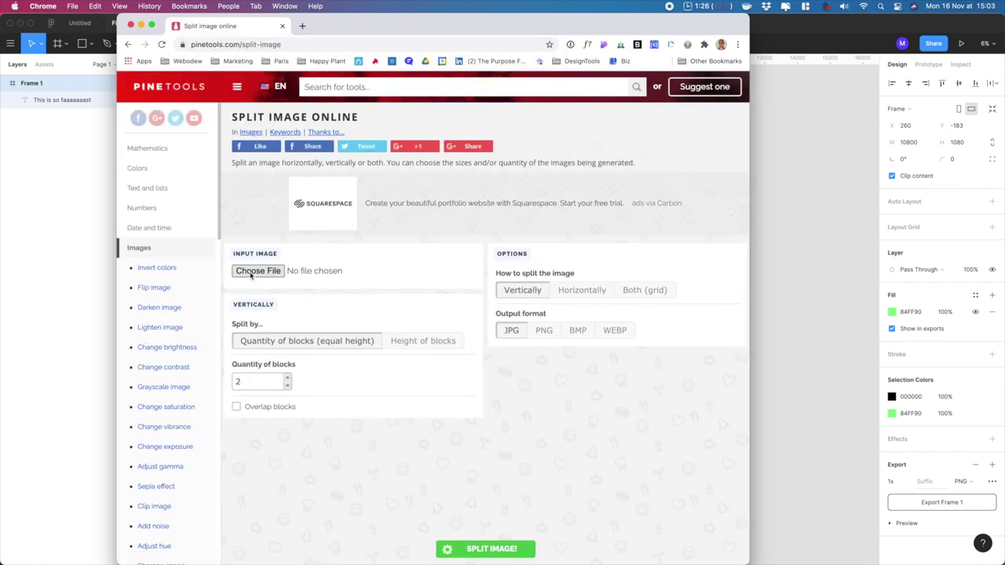
click(251, 273)
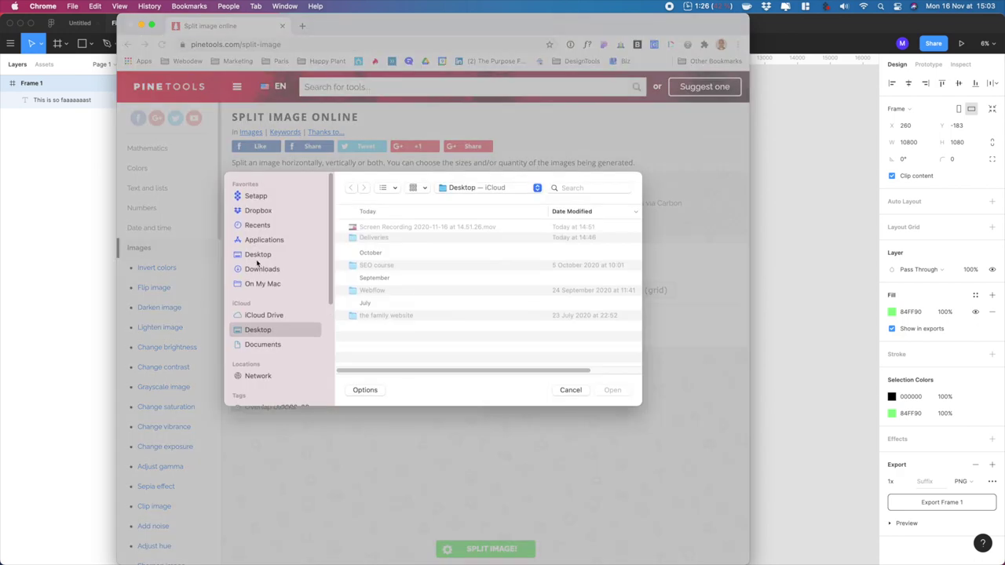
click(263, 269)
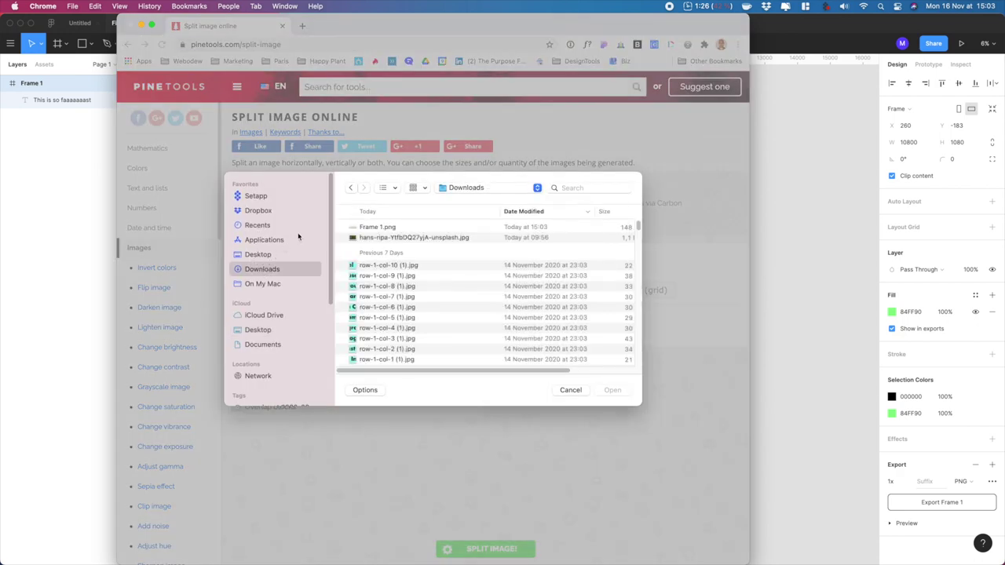
click(384, 228)
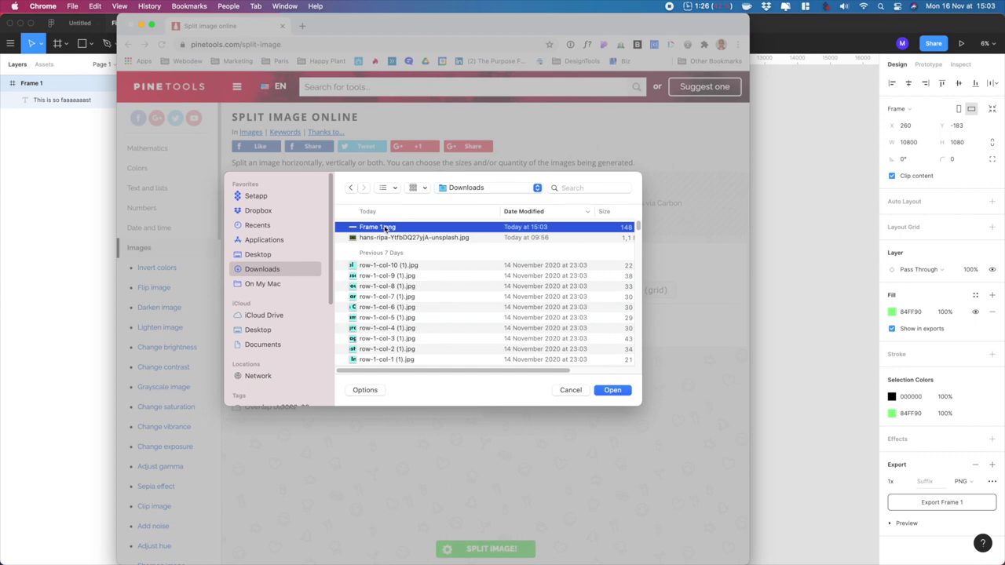
click(612, 390)
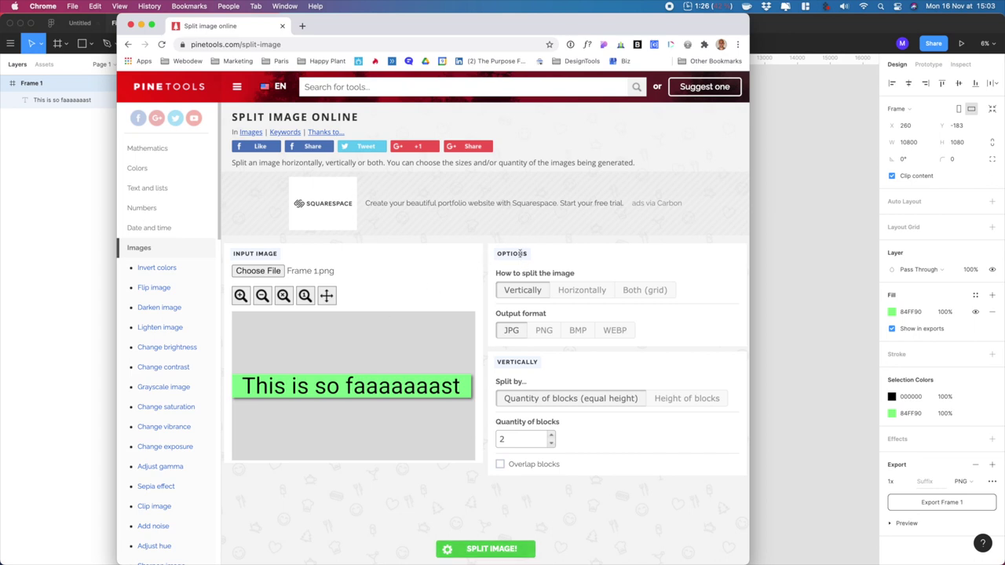
- Split the image horizontally into 10 blocks
click(570, 296)
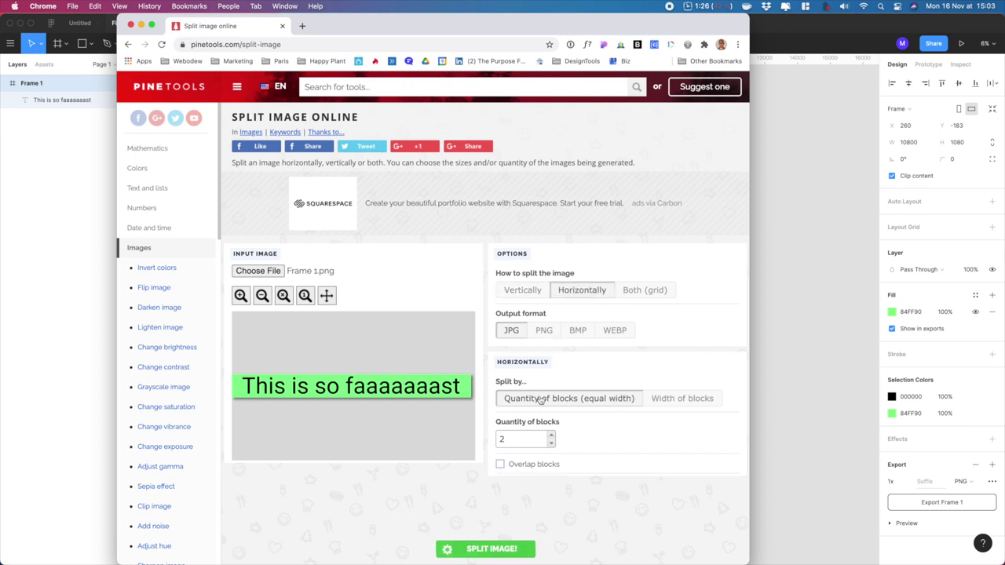
click(551, 436)
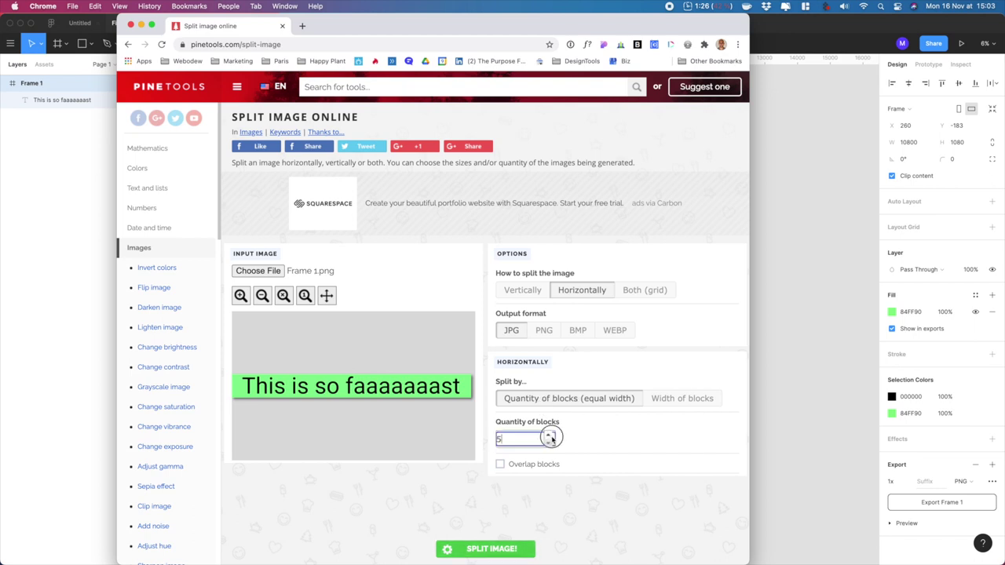
click(551, 436)
click(551, 436)
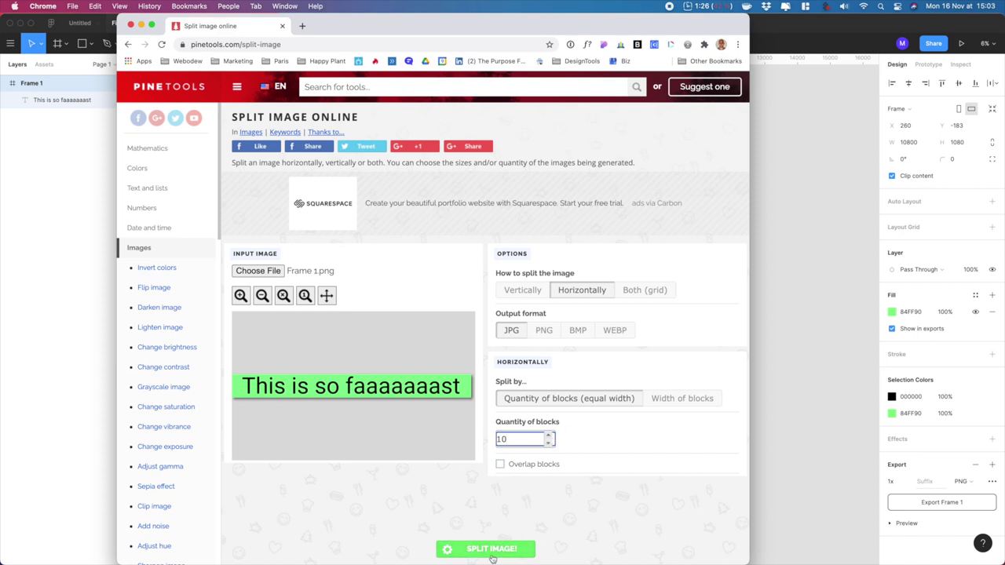
click(509, 553)
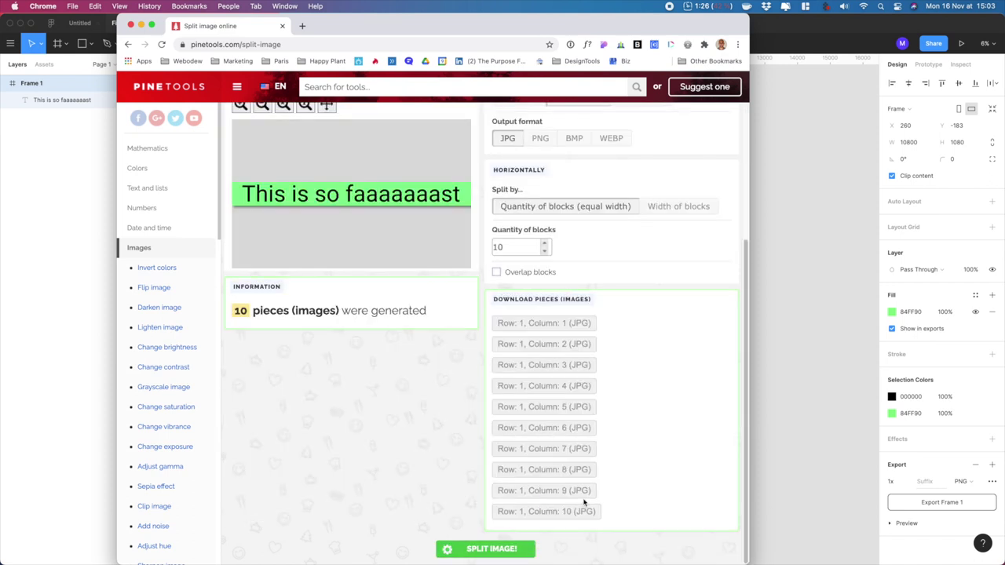
- Download all ten JPG pieces, Row 1 Columns 1 through 10
click(516, 325)
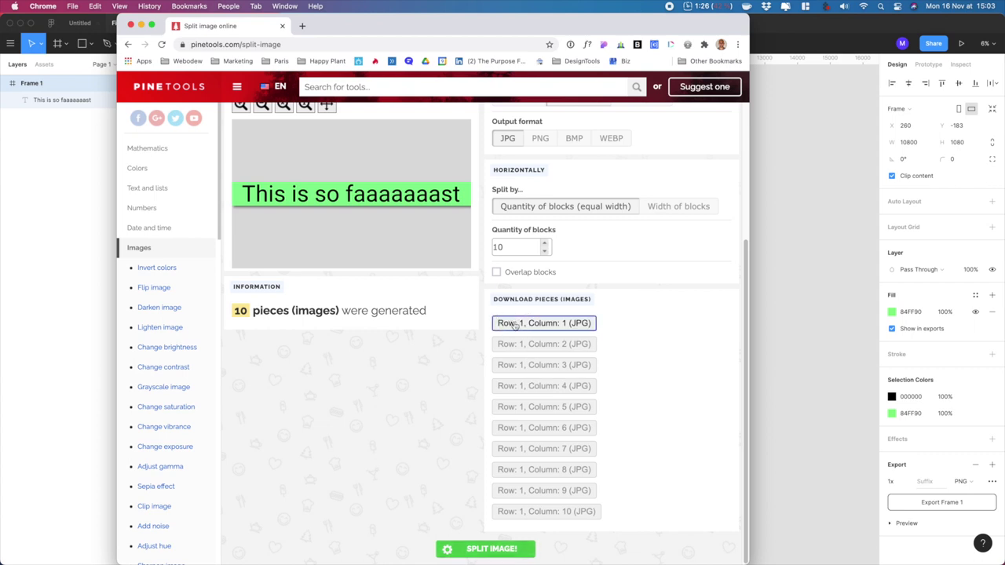
click(518, 344)
click(521, 365)
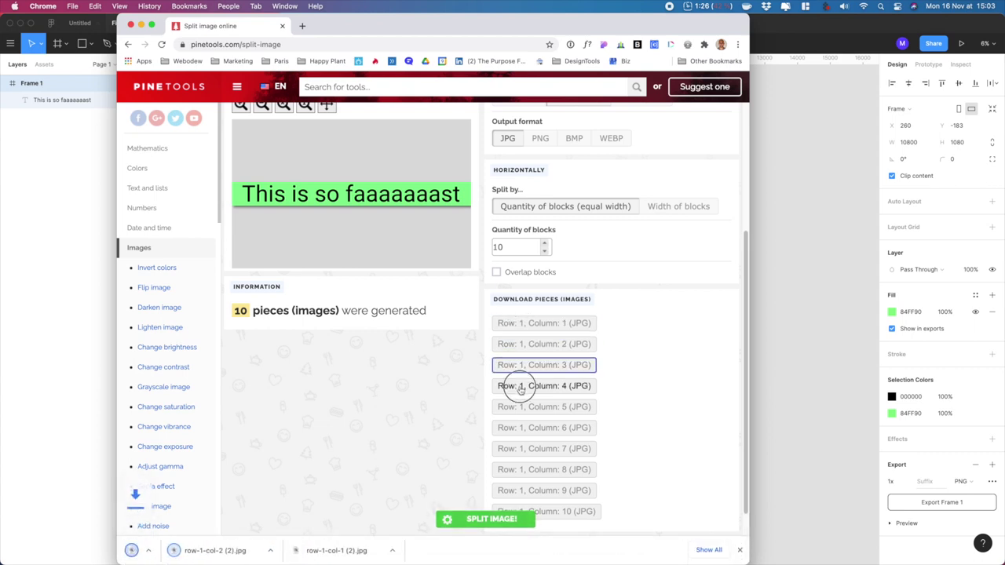
click(518, 385)
click(519, 407)
click(519, 428)
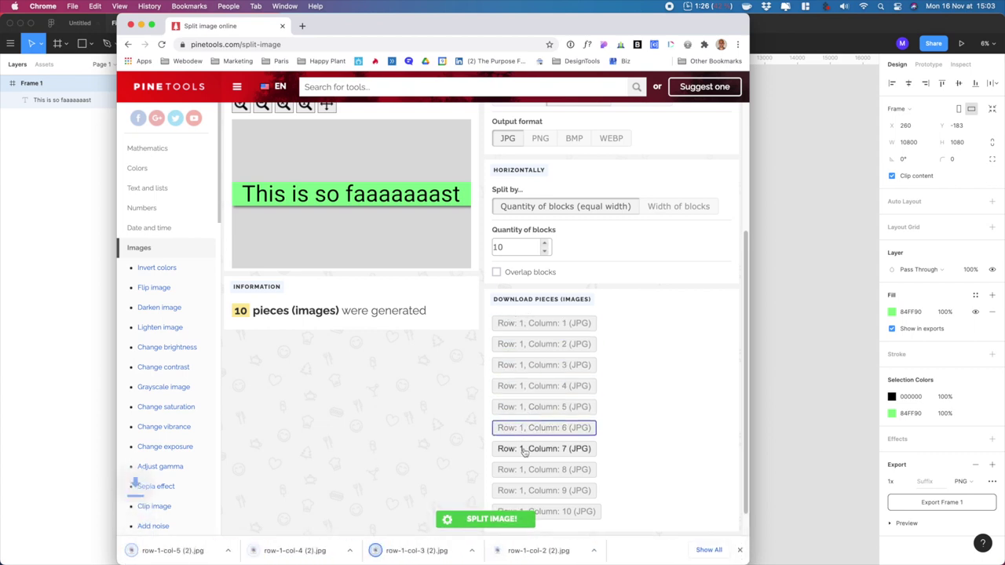
click(521, 449)
click(526, 469)
click(545, 490)
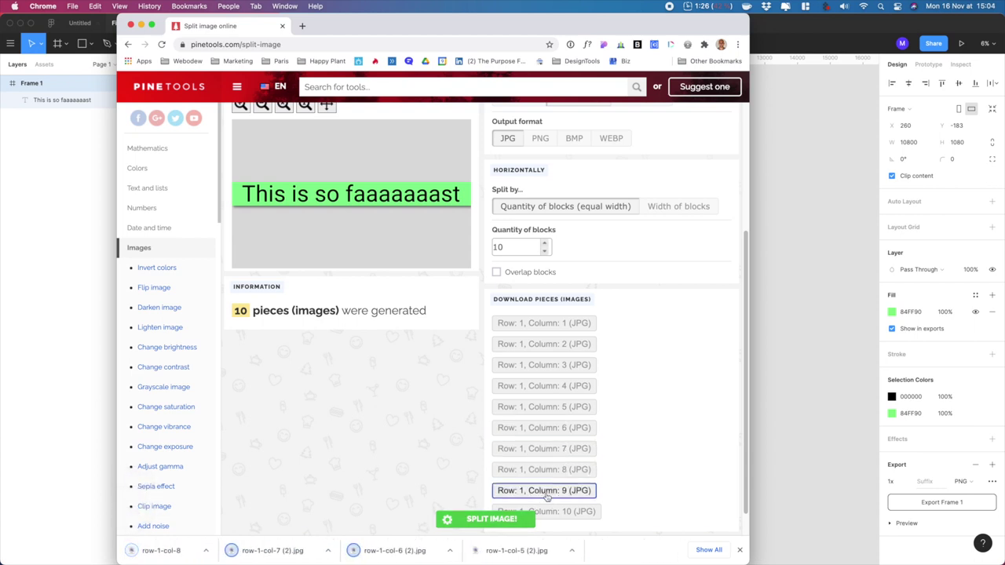
click(550, 511)
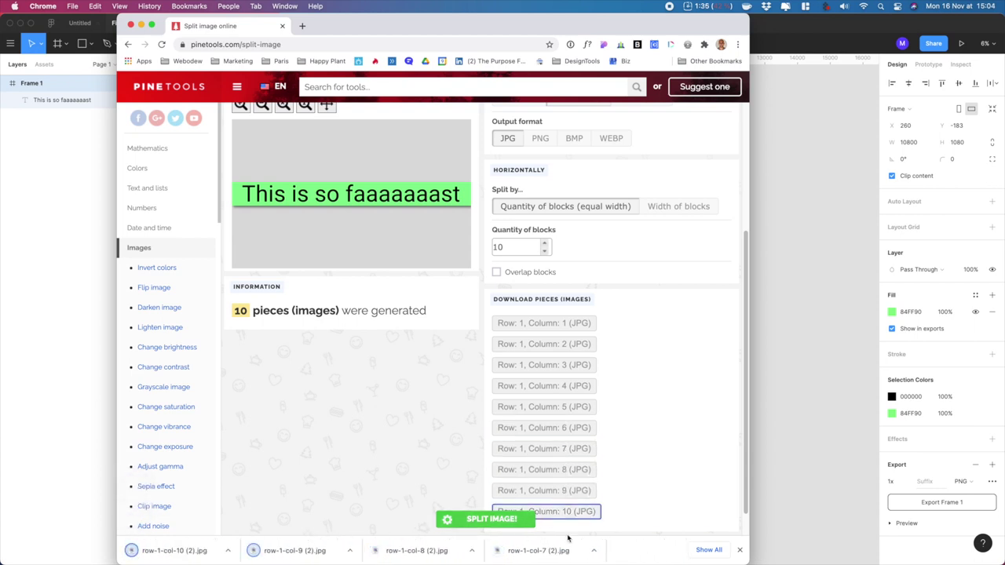
click(595, 551)
- Reveal the downloaded slices in Finder and Quick Look through them, starting from row-1-col-1 (2).jpg
click(614, 538)
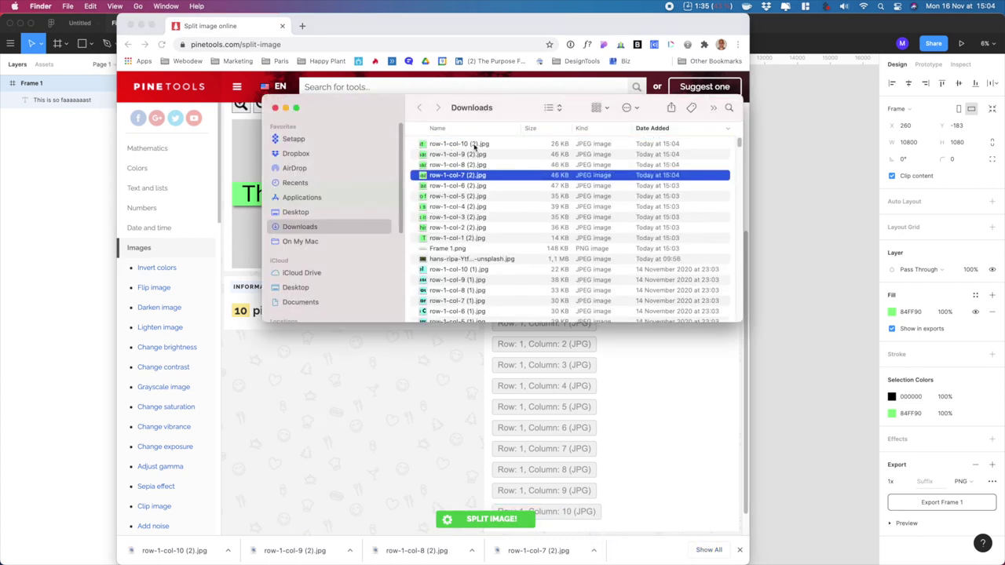
click(464, 238)
key(space)
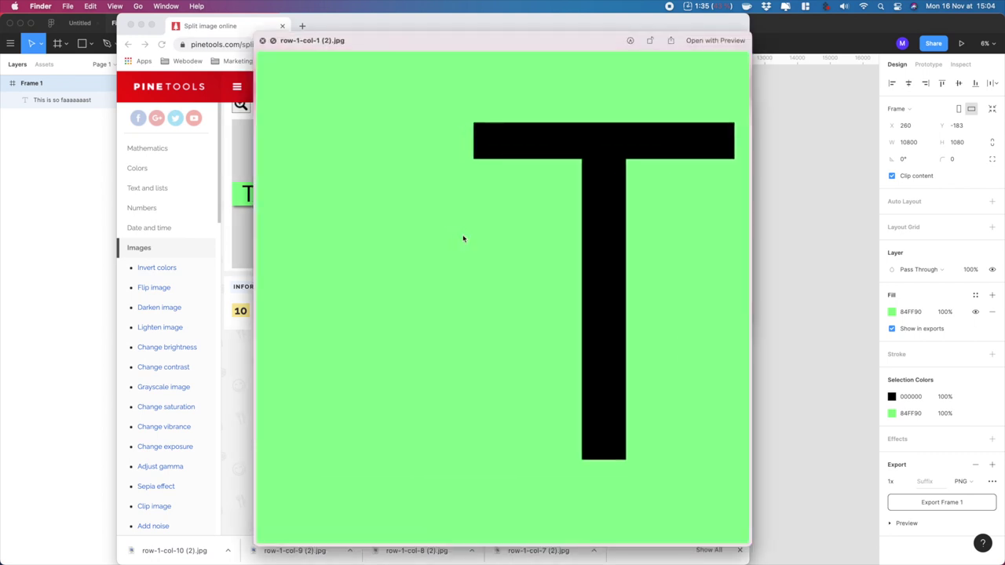
key(Up)
key(Up)
key(Up)
key(Up)
key(Up)
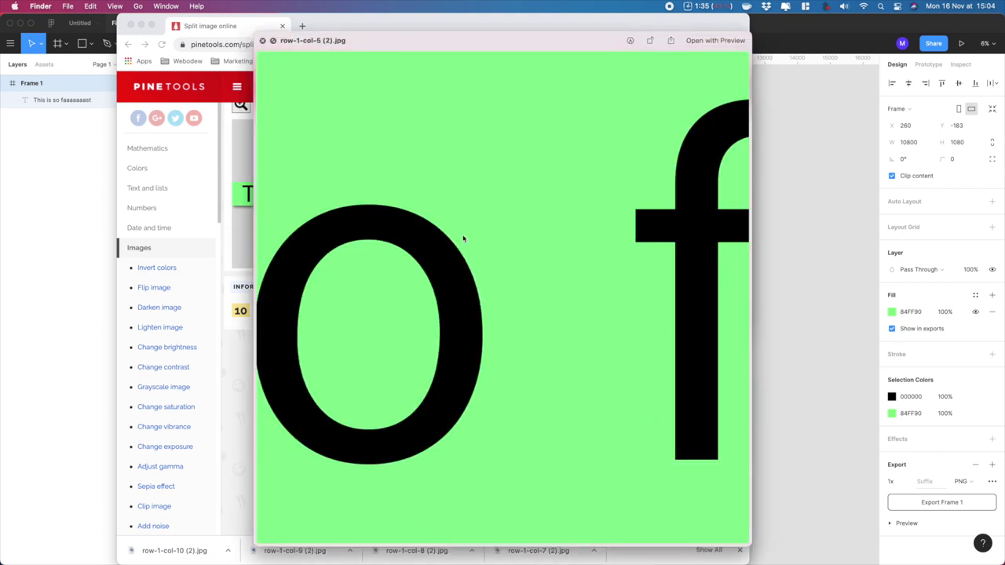
key(Up)
key(Up)
key(Up)
key(Up)
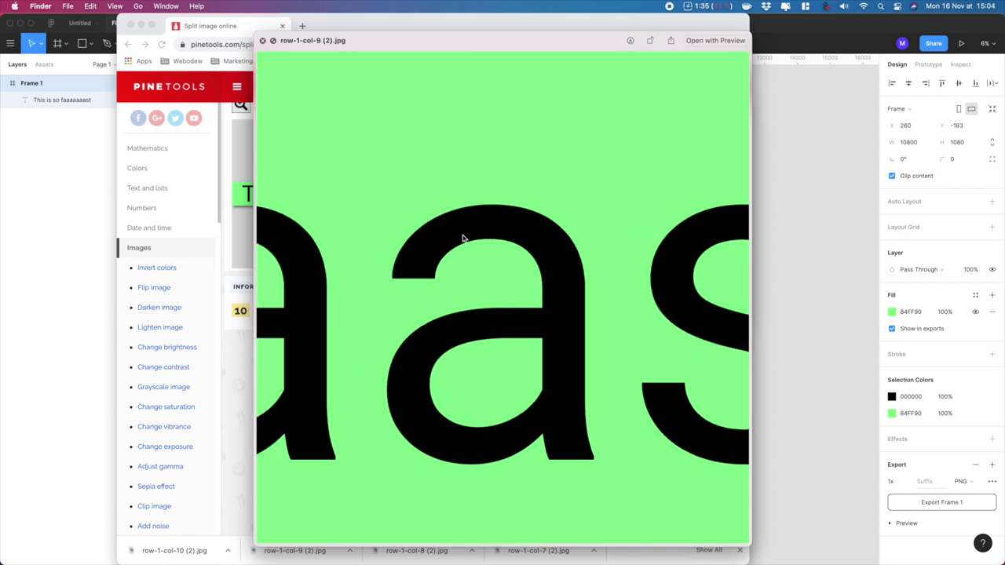
key(space)
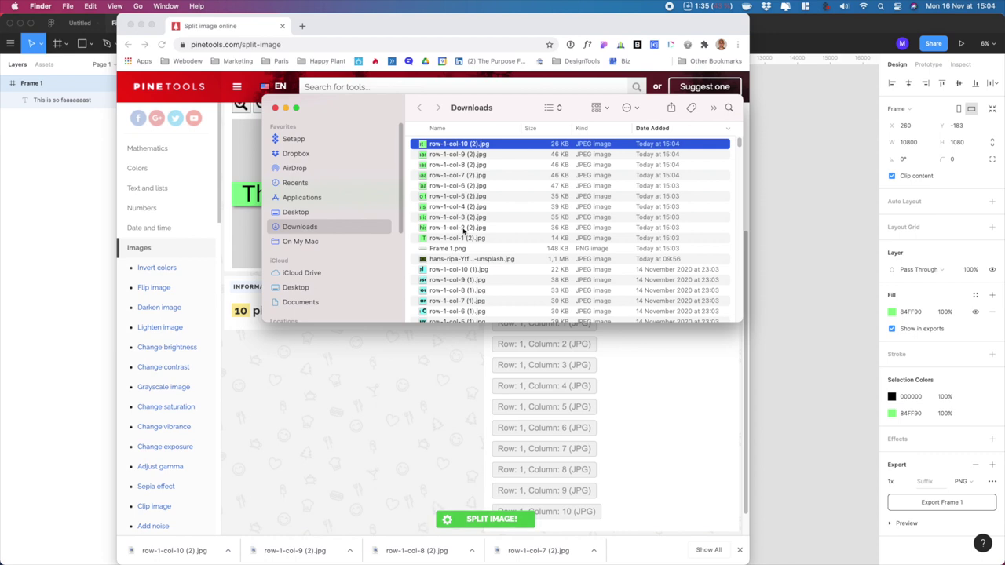
key(super+space)
- Open a Finder AirDrop window from Spotlight and move it off the Downloads list
text(a)
key(Return)
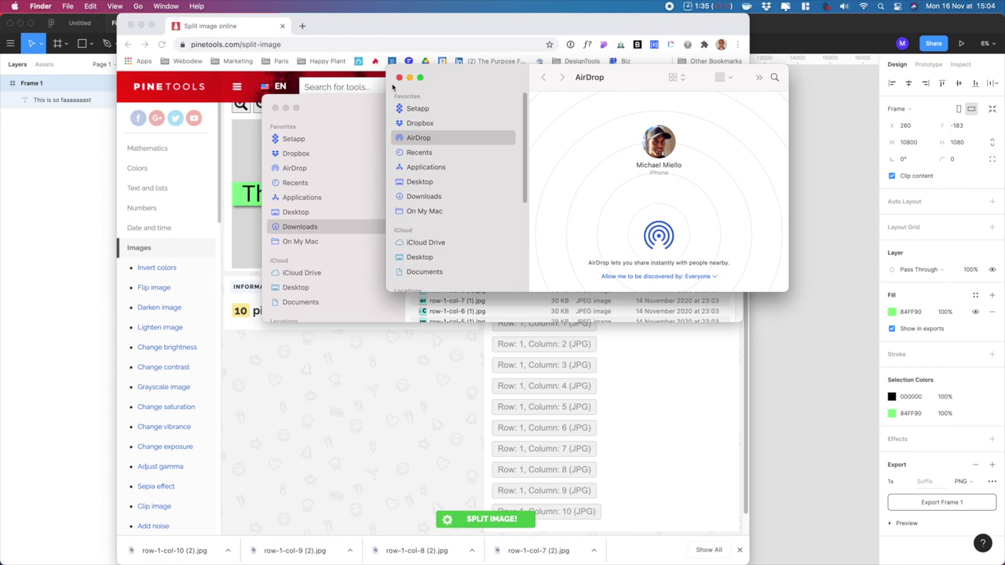
drag(522, 77, 553, 210)
- Select the ten row-1-col JPG slices in Downloads and drop them onto the nearby iPhone
click(431, 146)
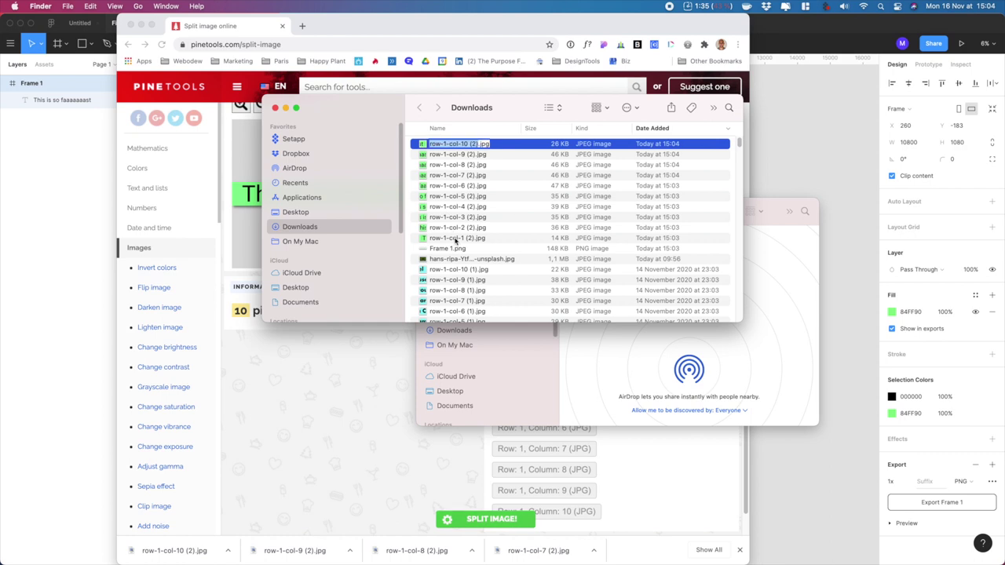
shift+click(457, 241)
drag(395, 116, 178, 134)
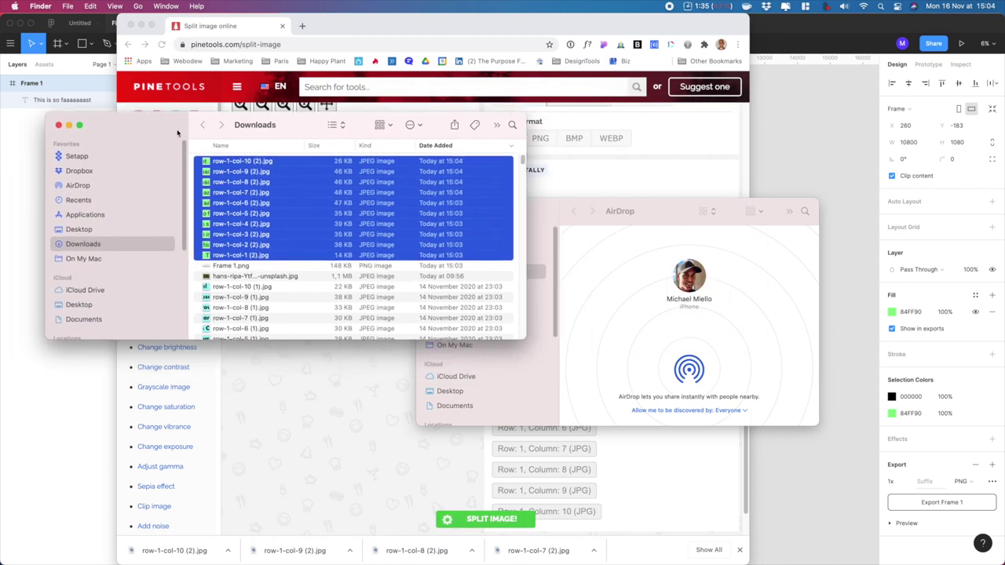
drag(233, 200, 691, 275)
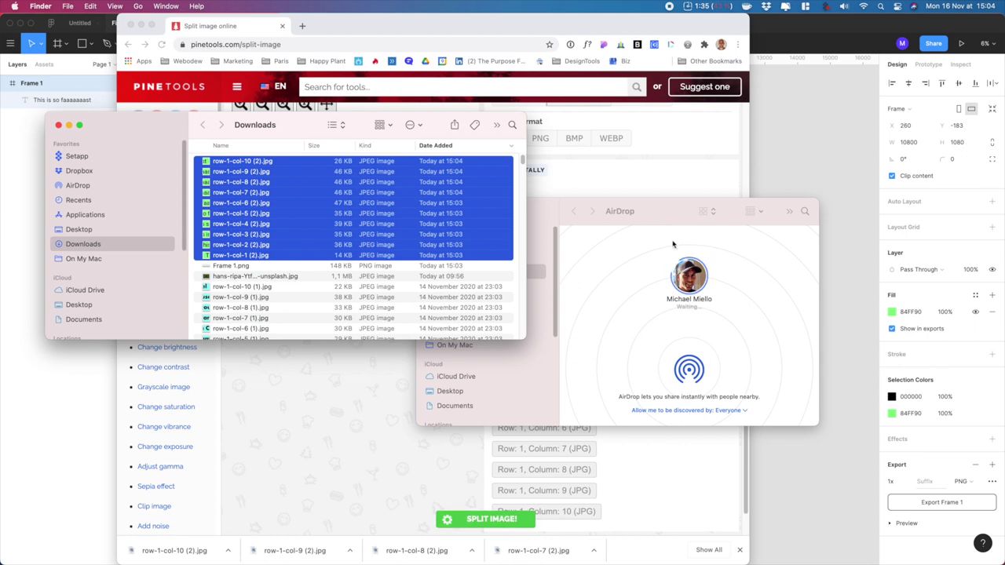